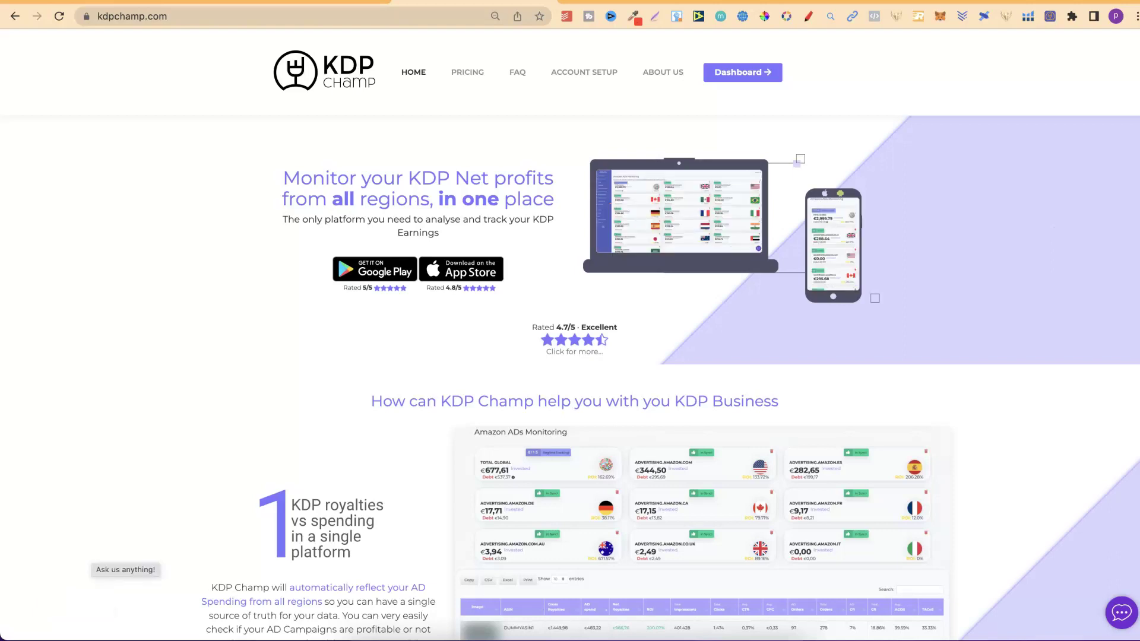
Open the pricing page and compare Newbie (10 books, 60-minute sync) with PRO plans (200 books, 15-minute sync)
click(467, 72)
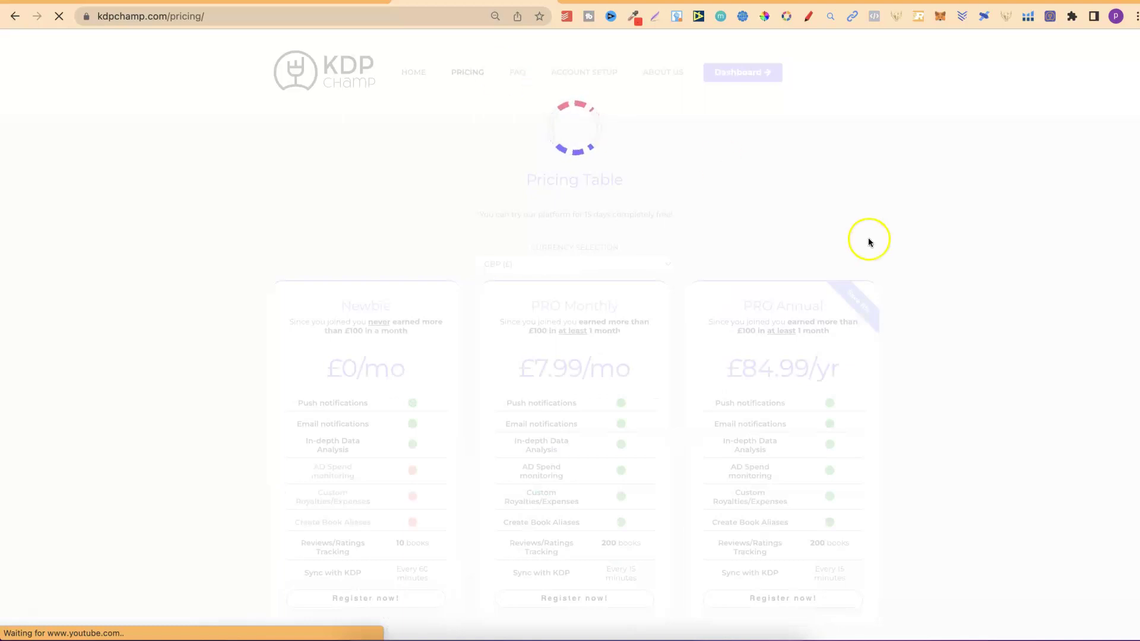
scroll(962, 305, down, 3)
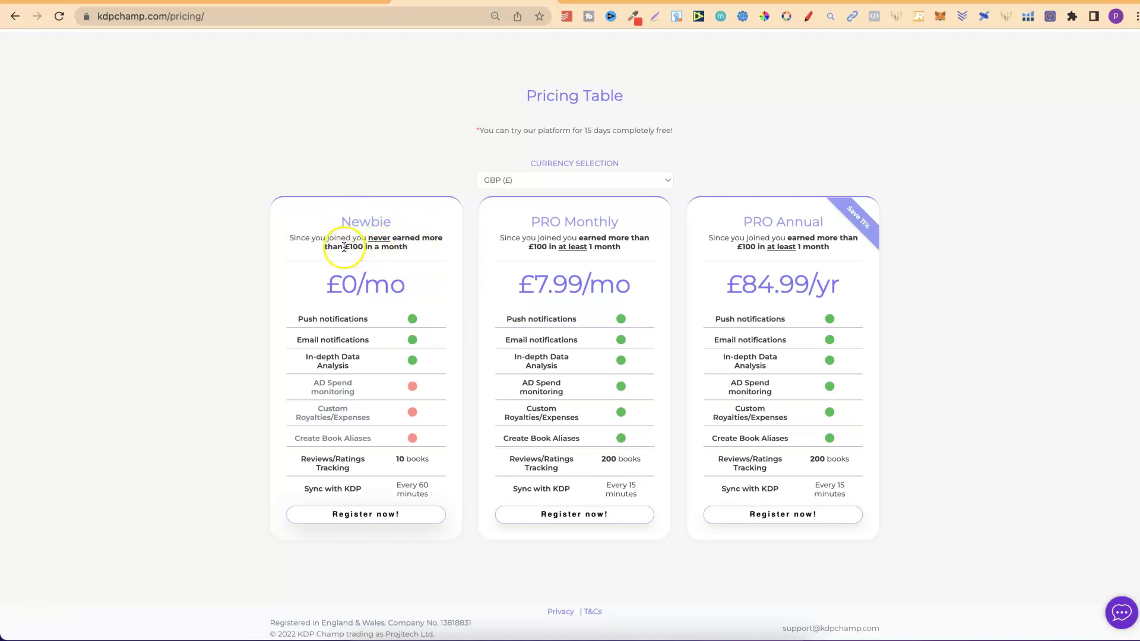
drag(344, 247, 360, 247)
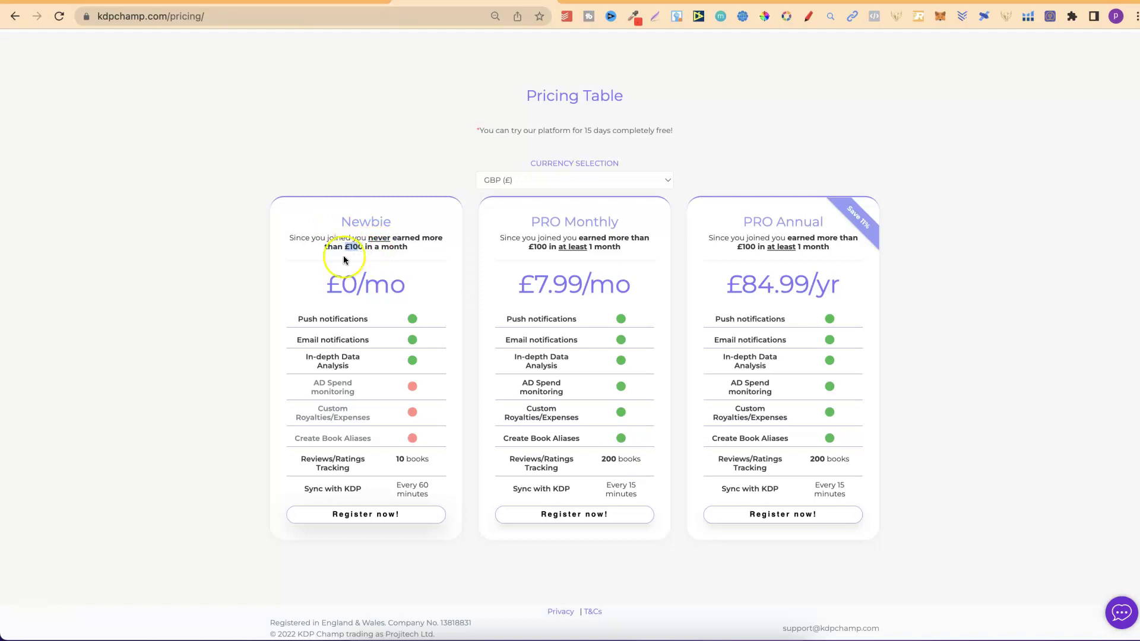
click(180, 385)
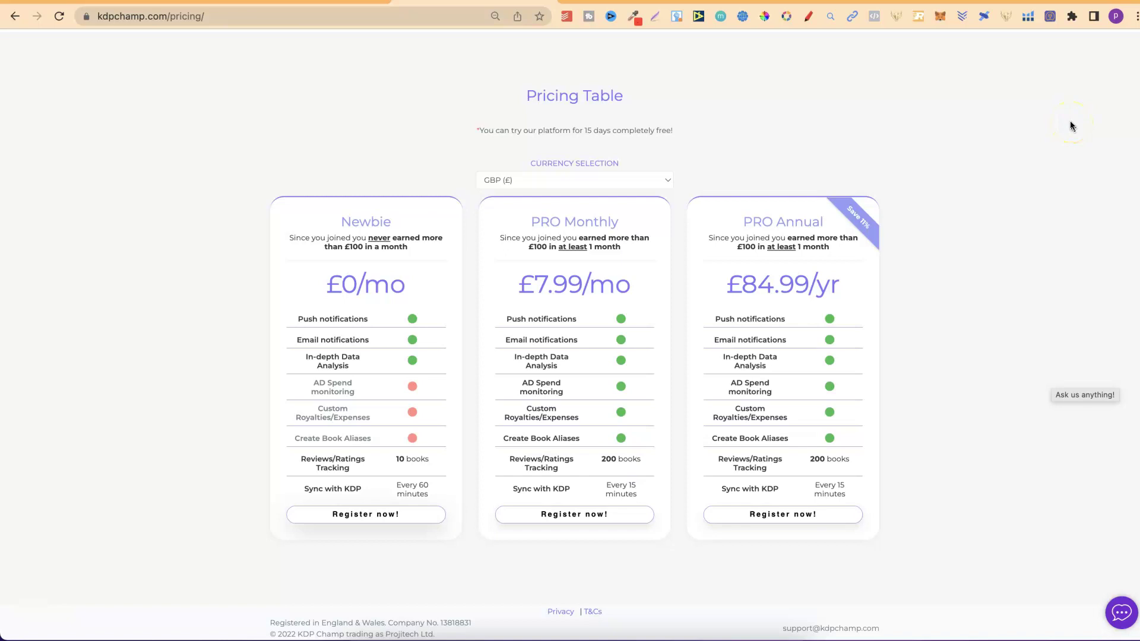
Browse the FAQ and Account Setup pages, then return to the dashboard showing $618.63 gross royalties
scroll(1076, 138, up, 2)
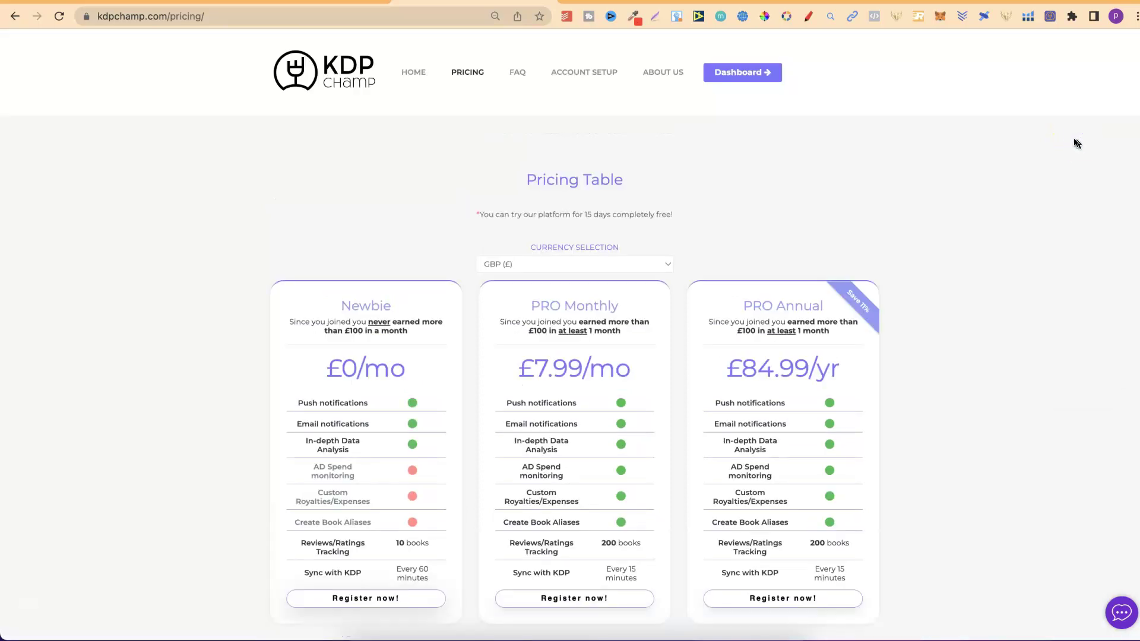
click(518, 76)
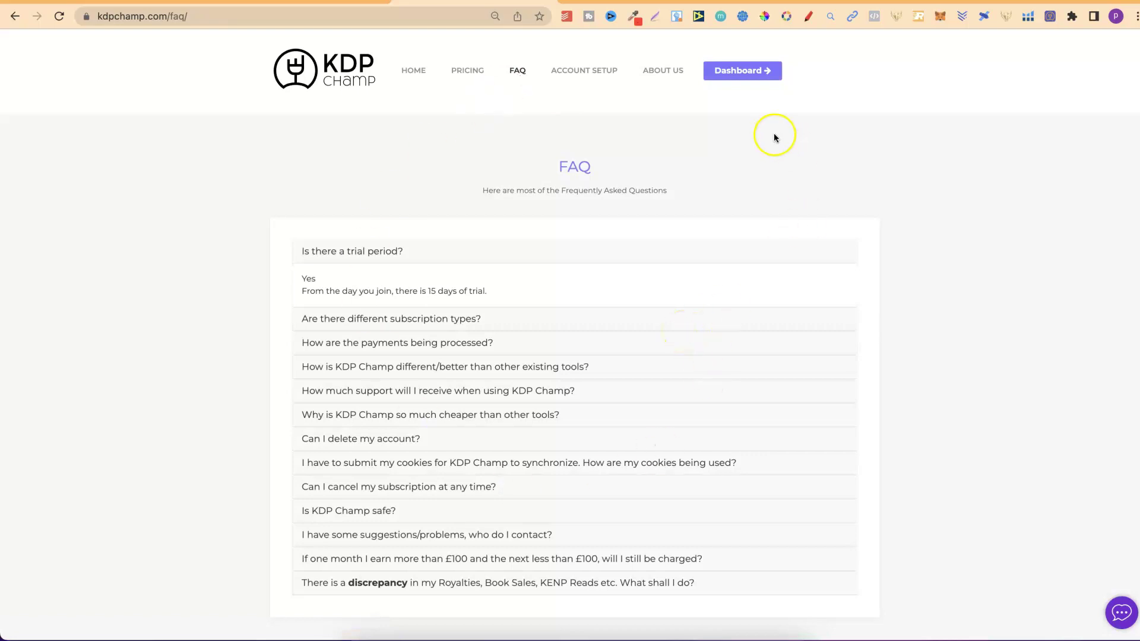
click(595, 72)
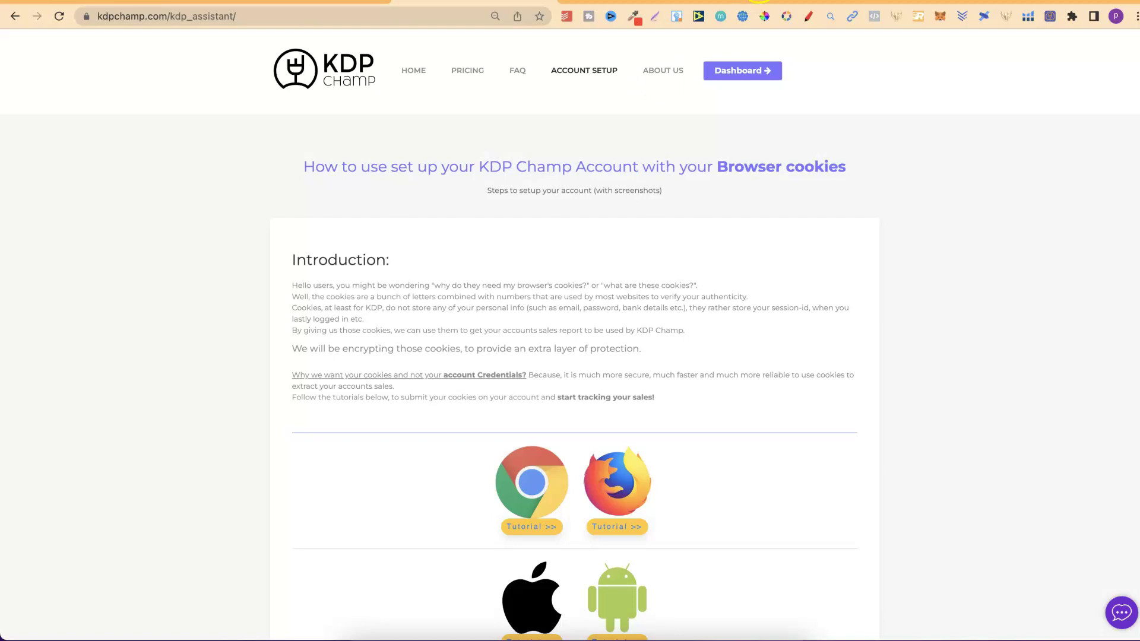
click(767, 1)
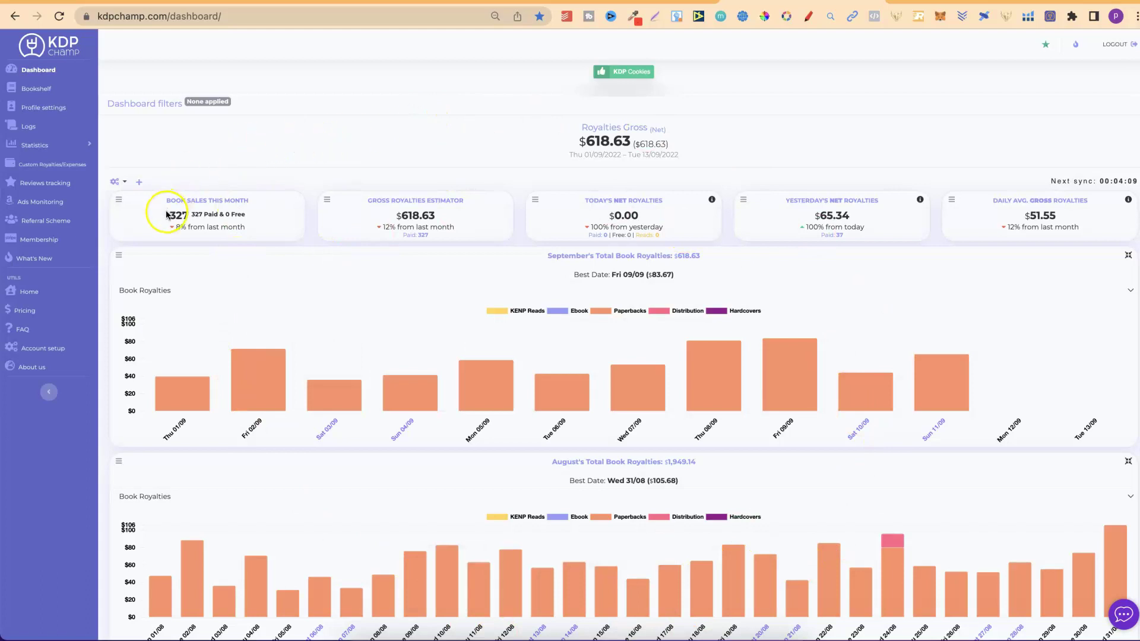
click(118, 199)
mouse_move(119, 199)
mouse_down()
mouse_move(465, 204)
mouse_move(292, 216)
mouse_move(139, 203)
mouse_up()
click(33, 89)
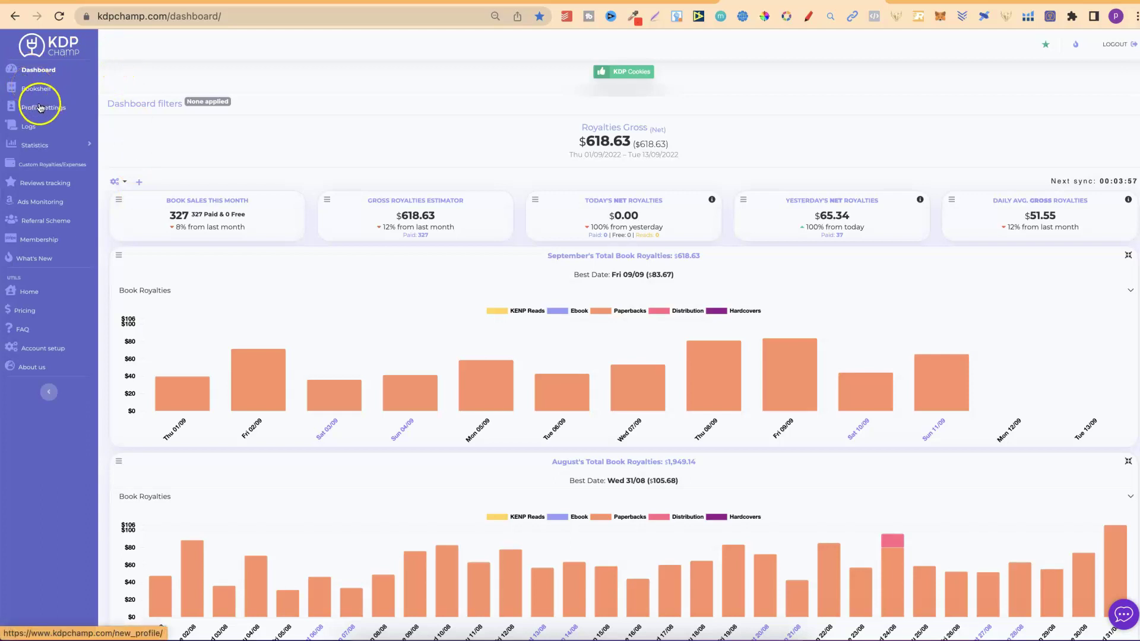
click(57, 148)
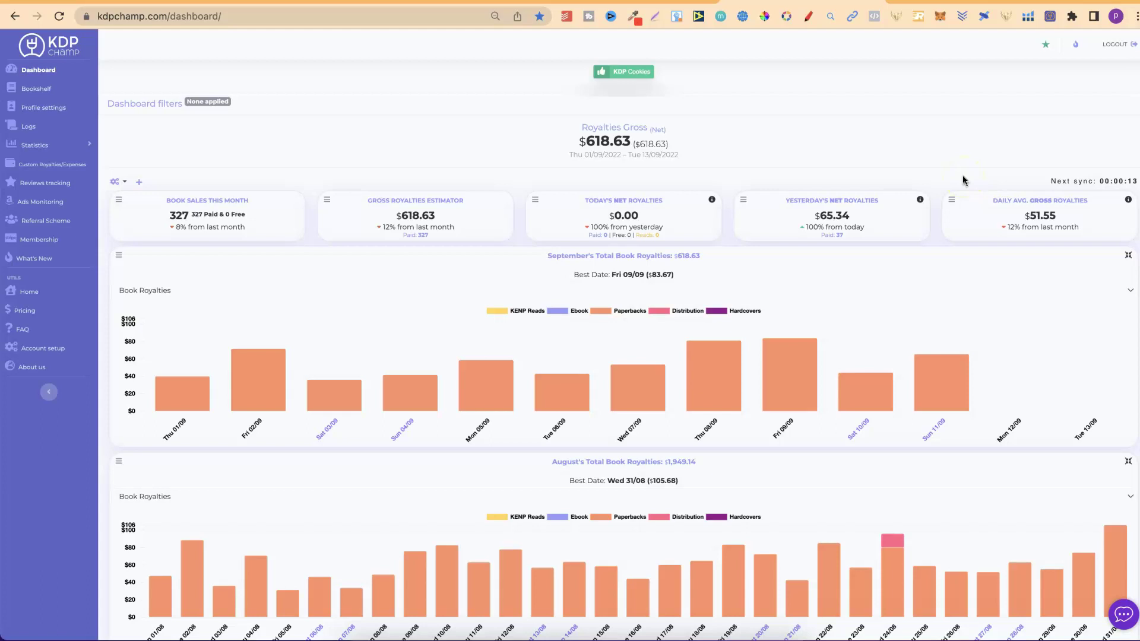
In the gear's What to show list, switch the Projected Earnings KPI on and back off
click(119, 183)
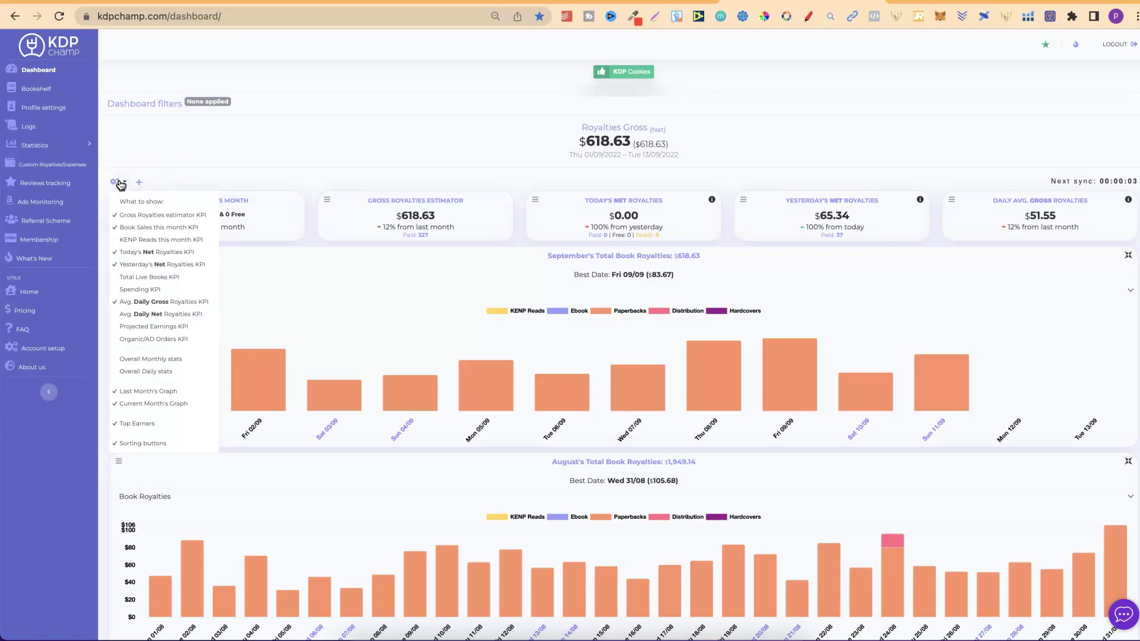
click(122, 326)
click(134, 331)
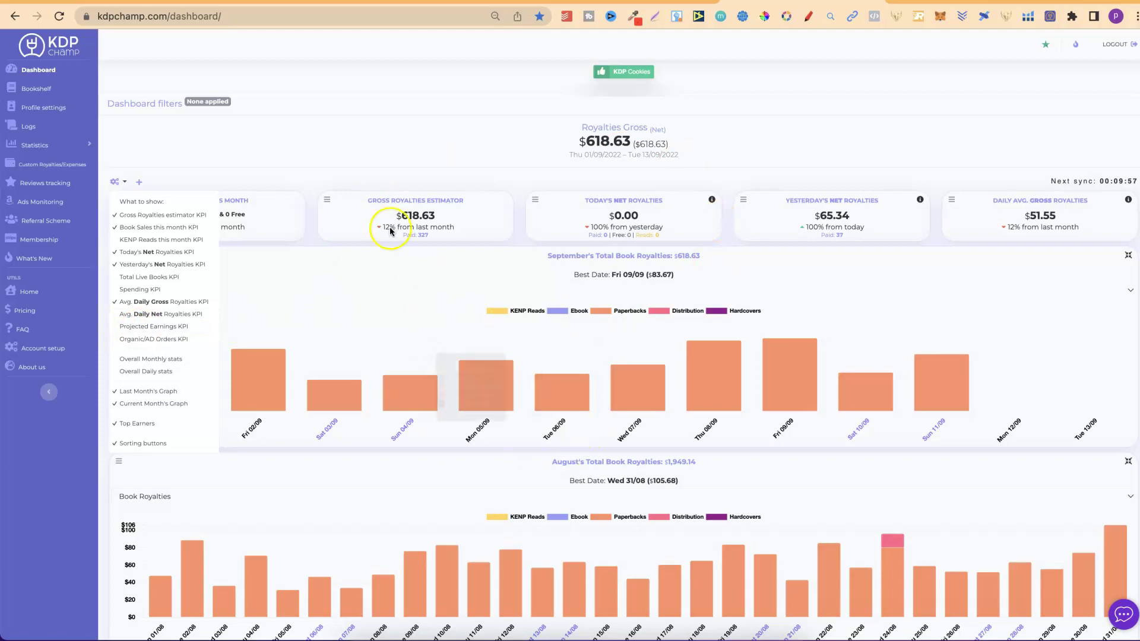
click(324, 173)
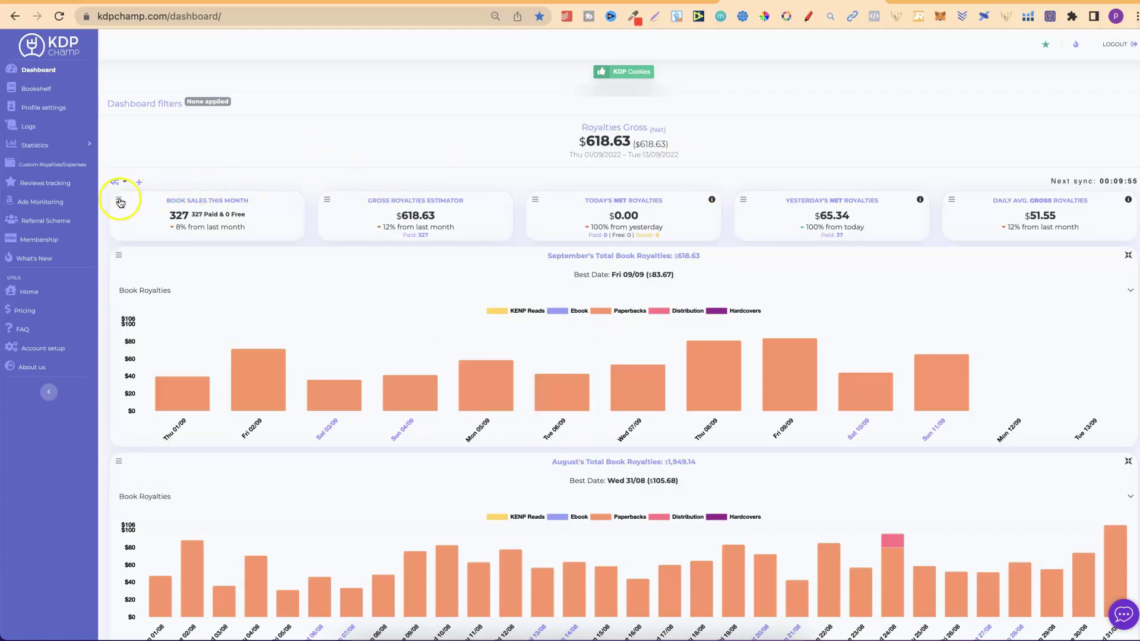
Drag Today's Net Royalties, Gross Royalties Estimator, Yesterday's and Daily Avg. cards into the top row
mouse_move(326, 201)
mouse_down()
mouse_move(529, 209)
mouse_move(323, 191)
mouse_up()
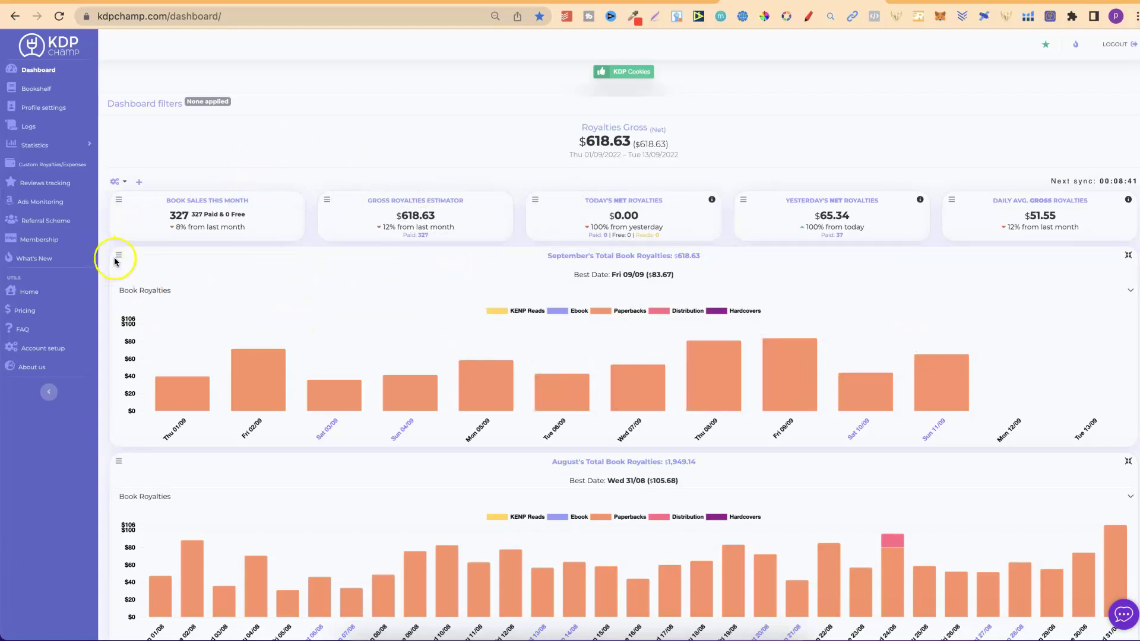
mouse_move(119, 254)
mouse_down()
mouse_move(140, 193)
mouse_move(120, 205)
mouse_move(125, 313)
mouse_move(107, 399)
mouse_move(118, 232)
mouse_move(119, 402)
mouse_move(122, 234)
mouse_up()
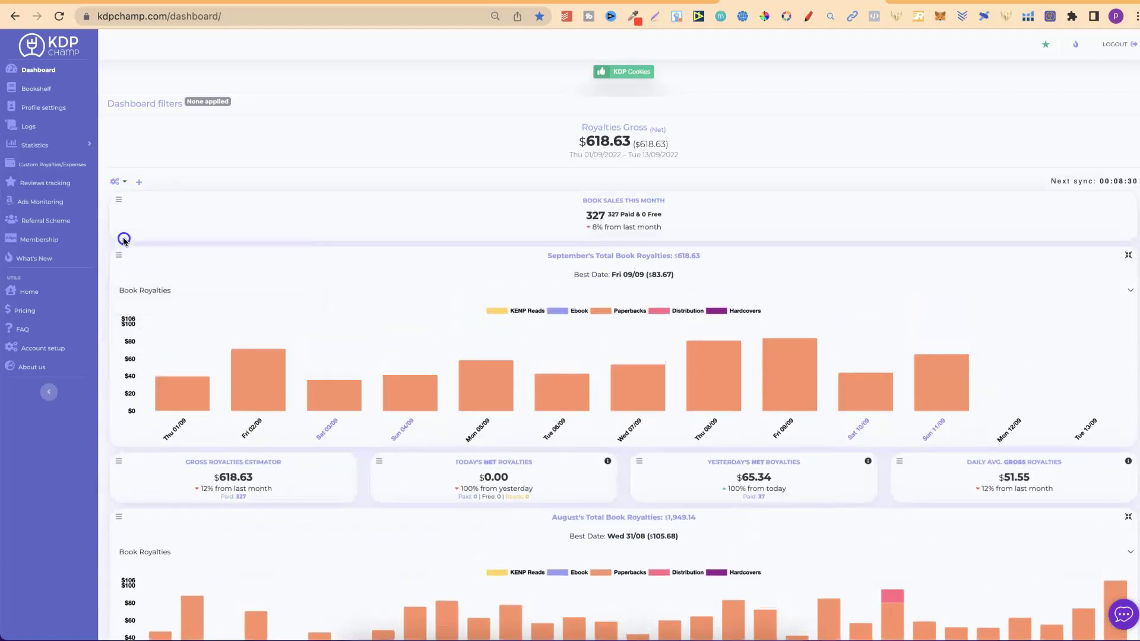
drag(384, 459, 498, 197)
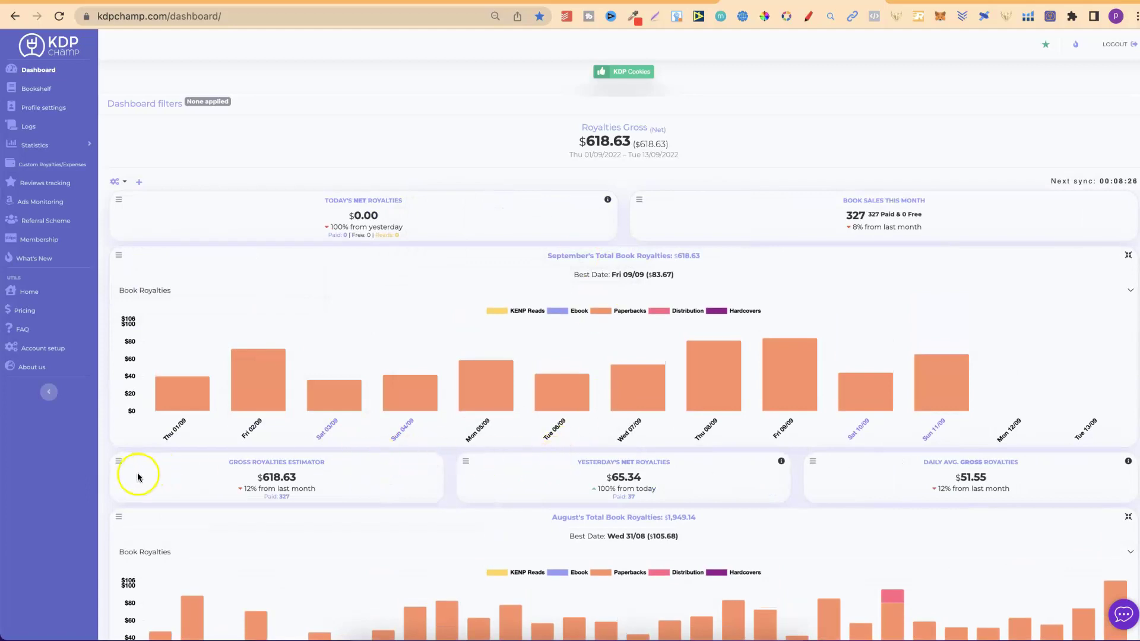
drag(119, 460, 702, 178)
drag(146, 452, 758, 211)
drag(122, 462, 642, 205)
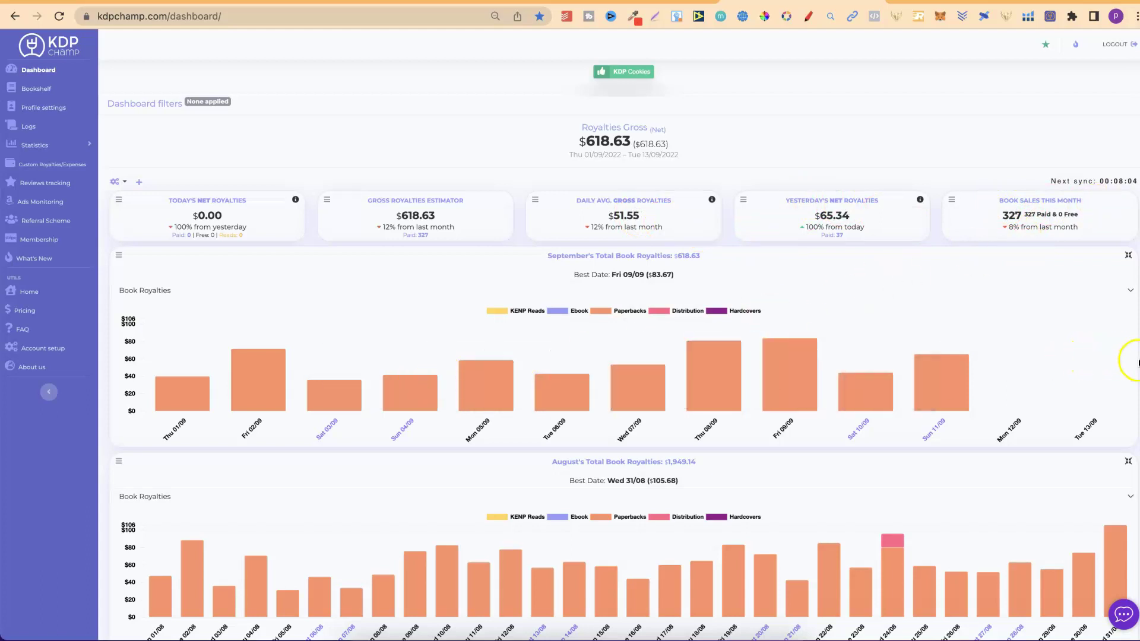
scroll(1134, 361, down, 3)
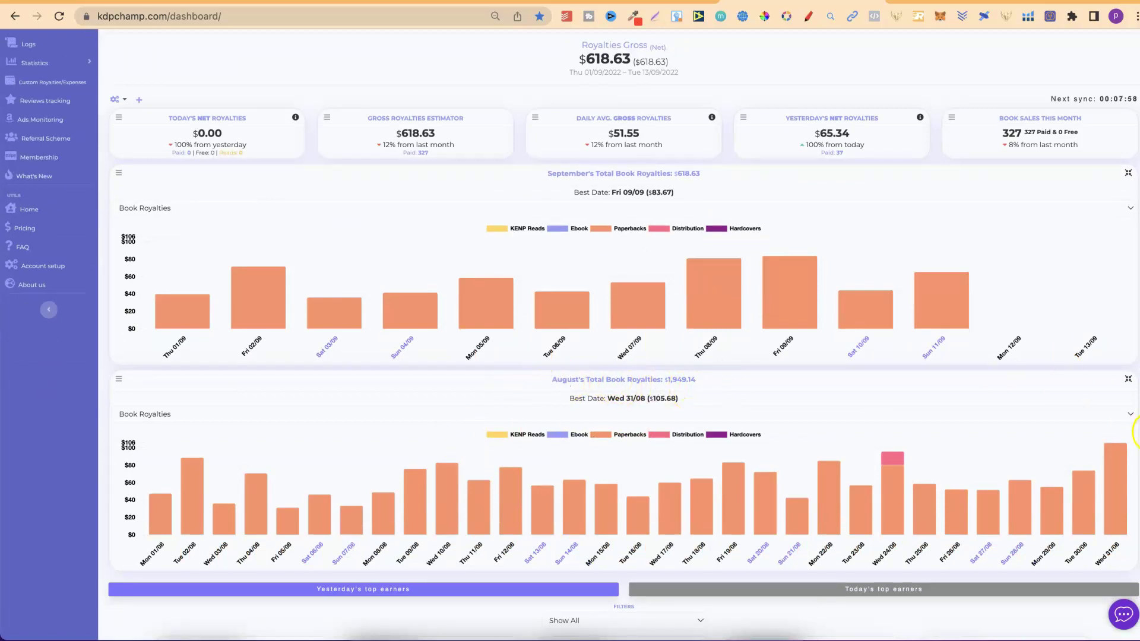
scroll(1135, 434, down, 5)
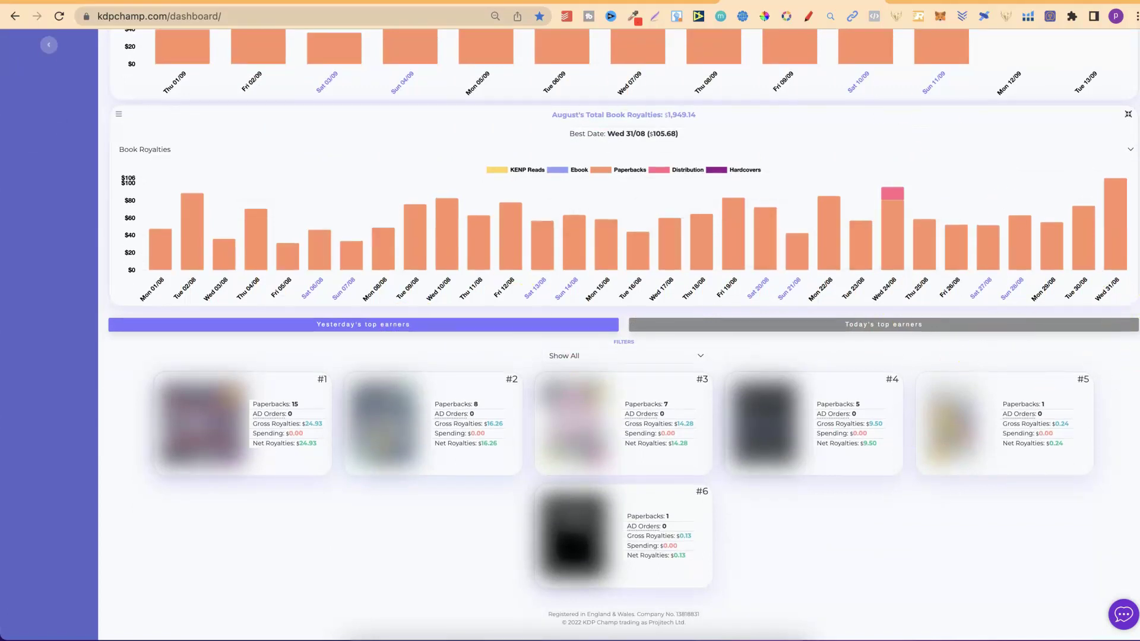
scroll(1135, 349, up, 6)
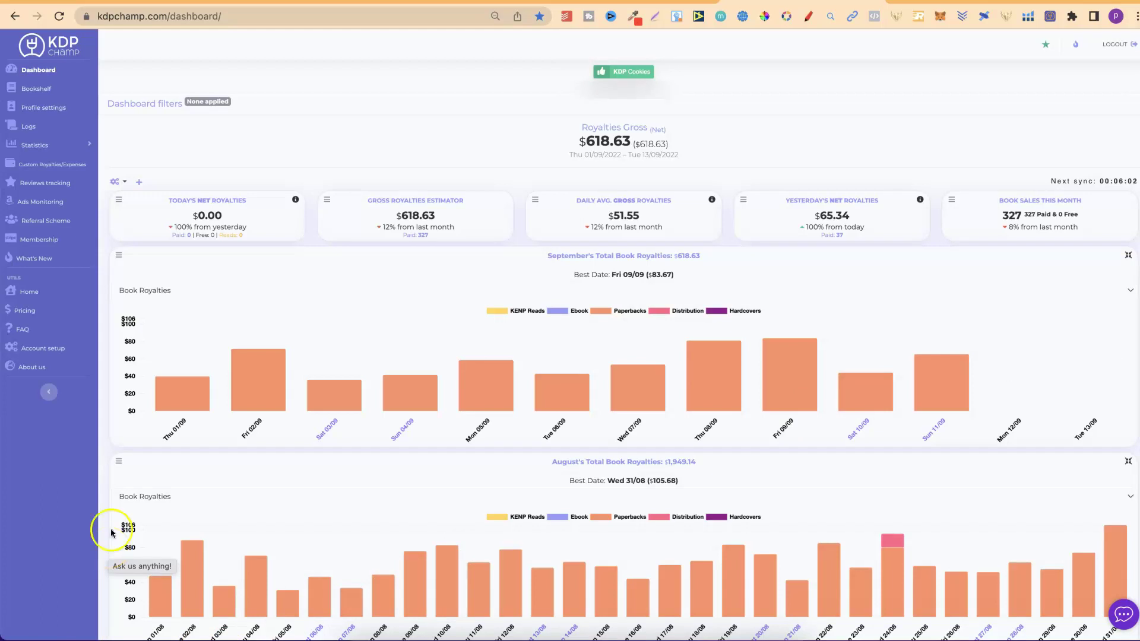
click(118, 182)
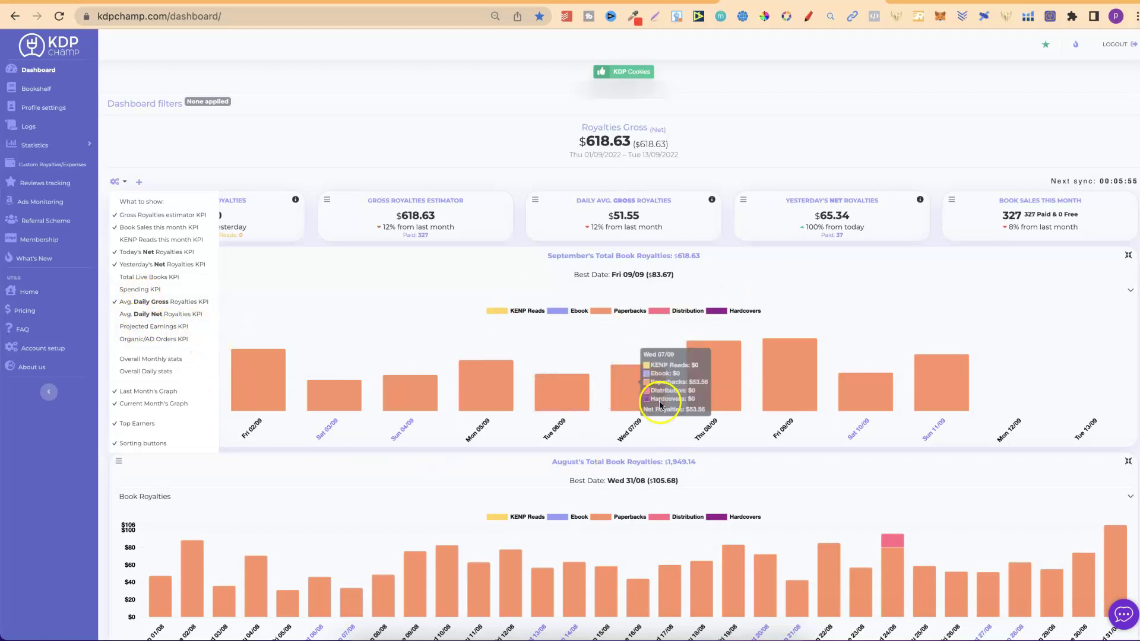
click(404, 167)
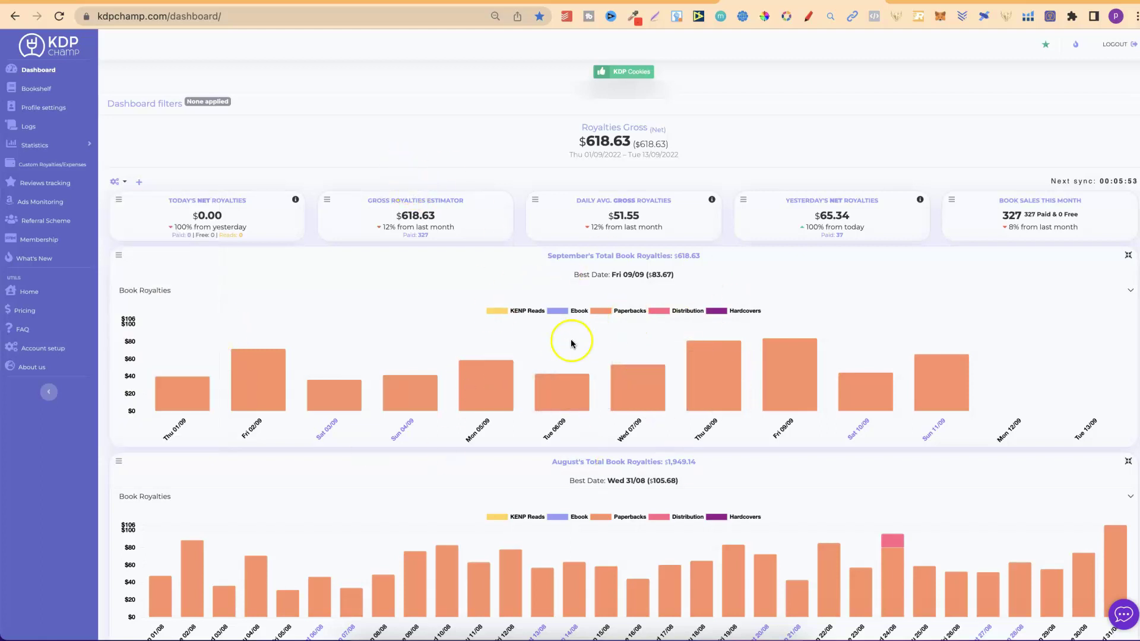
click(1128, 257)
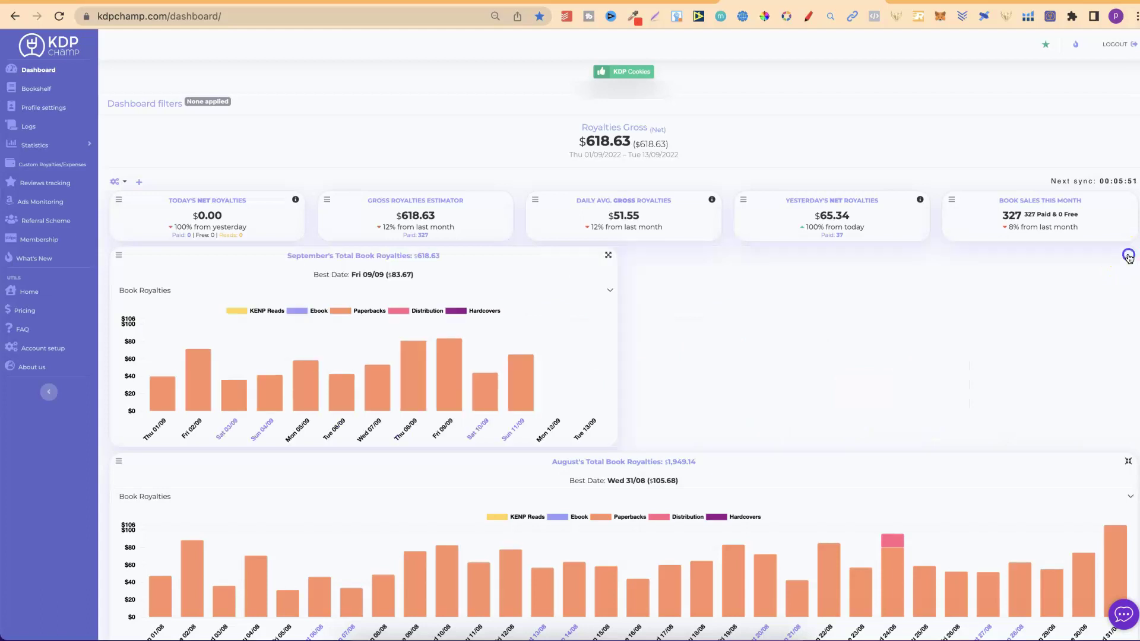
click(607, 256)
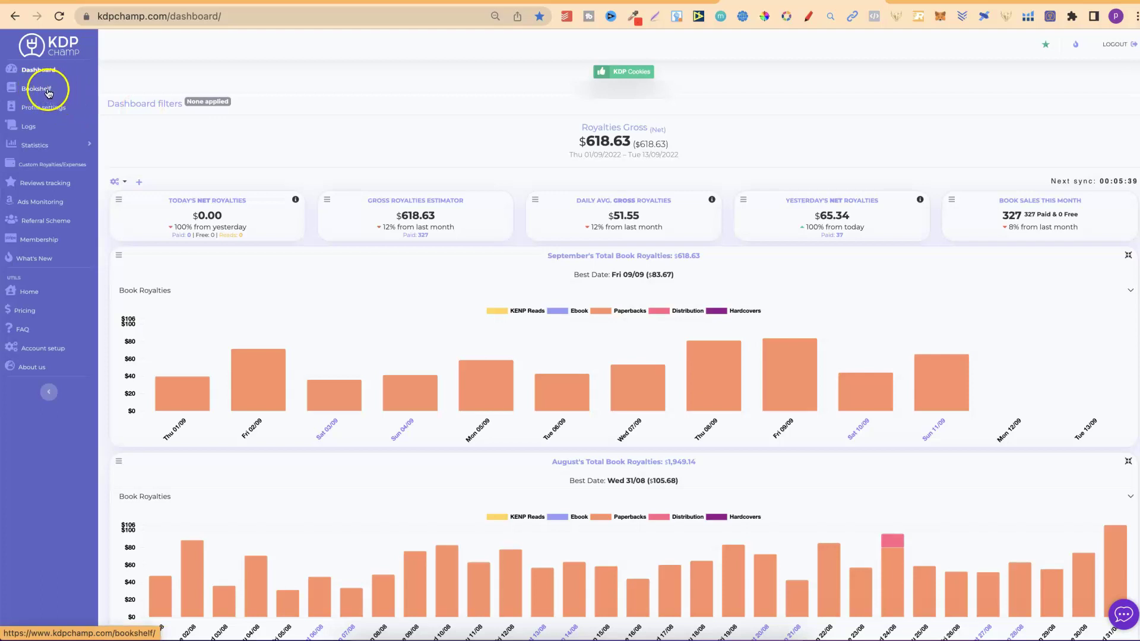
Open the Bookshelf page and read then dismiss the book aliases help beside its title
click(49, 93)
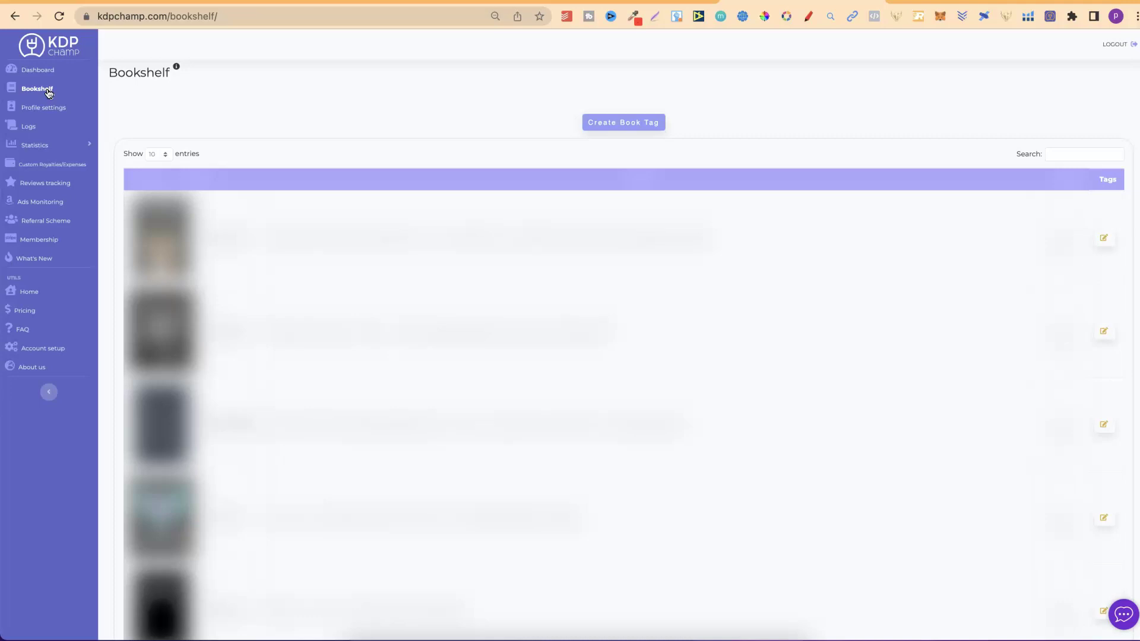
mouse_move(177, 70)
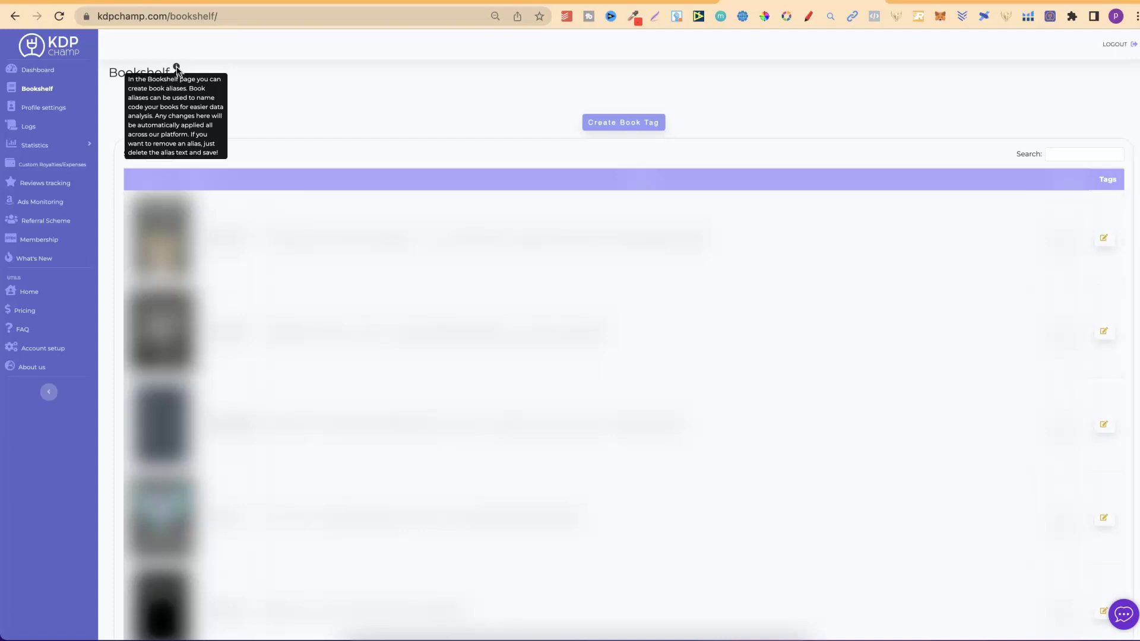
click(184, 71)
click(263, 124)
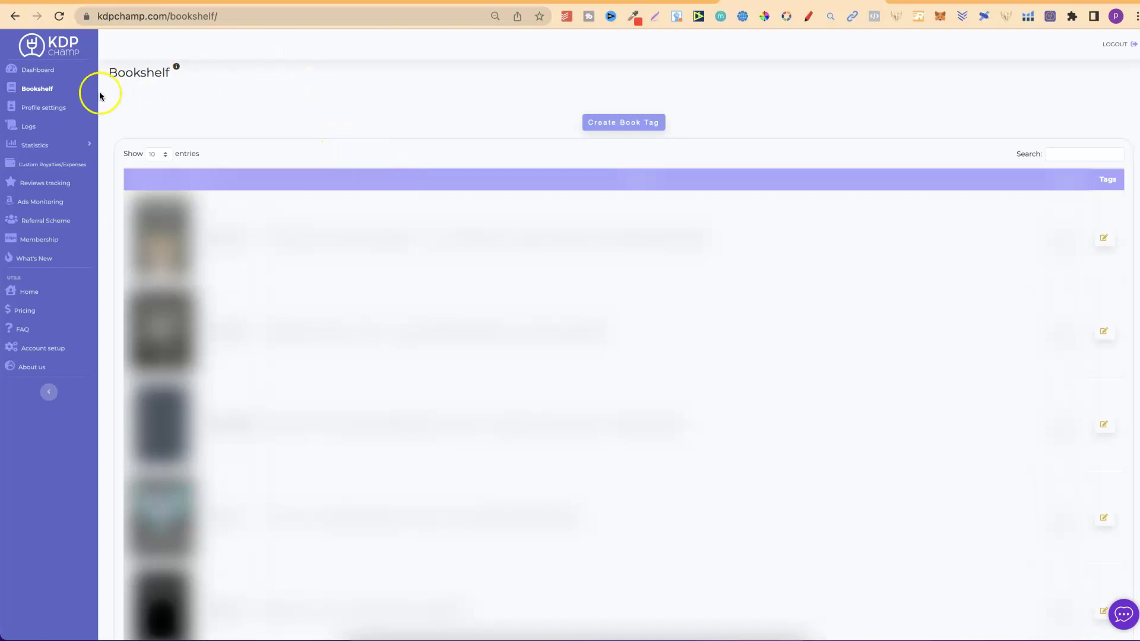
Open Profile settings and scroll past Chart Colors to Blur Sensitive info and Preferred format dropdowns
click(43, 108)
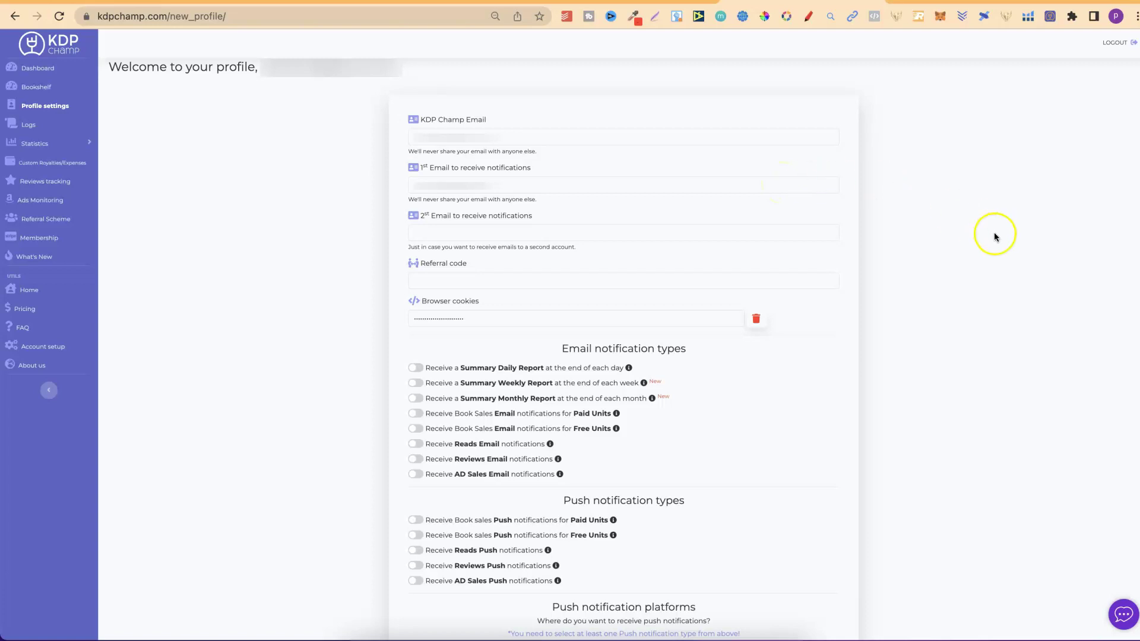
scroll(994, 238, down, 1)
scroll(994, 238, down, 4)
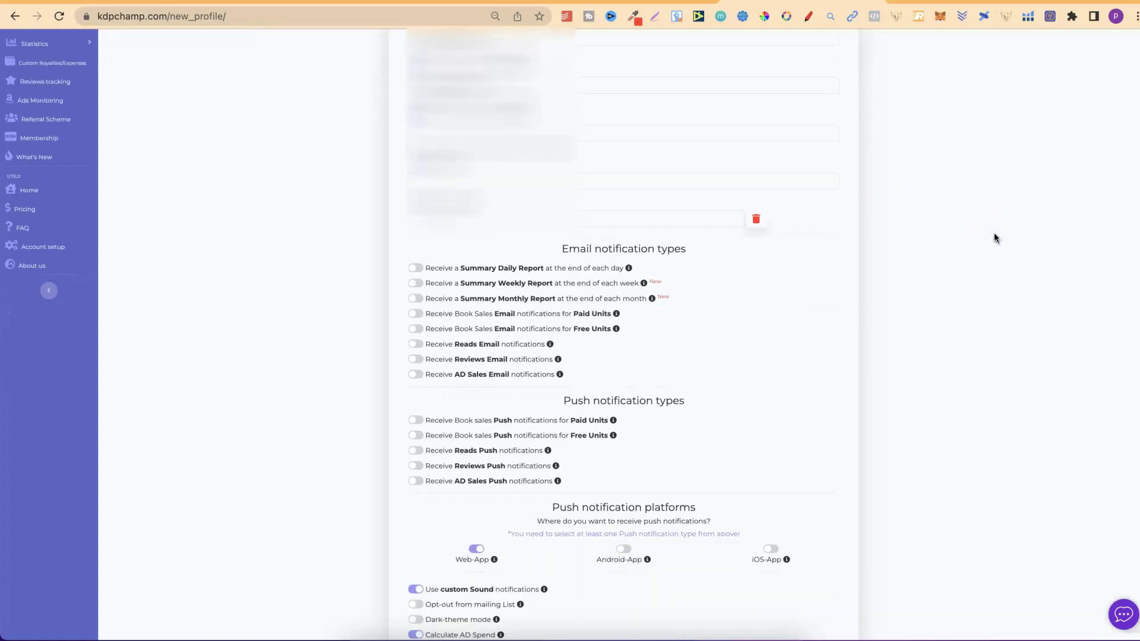
scroll(995, 238, down, 2)
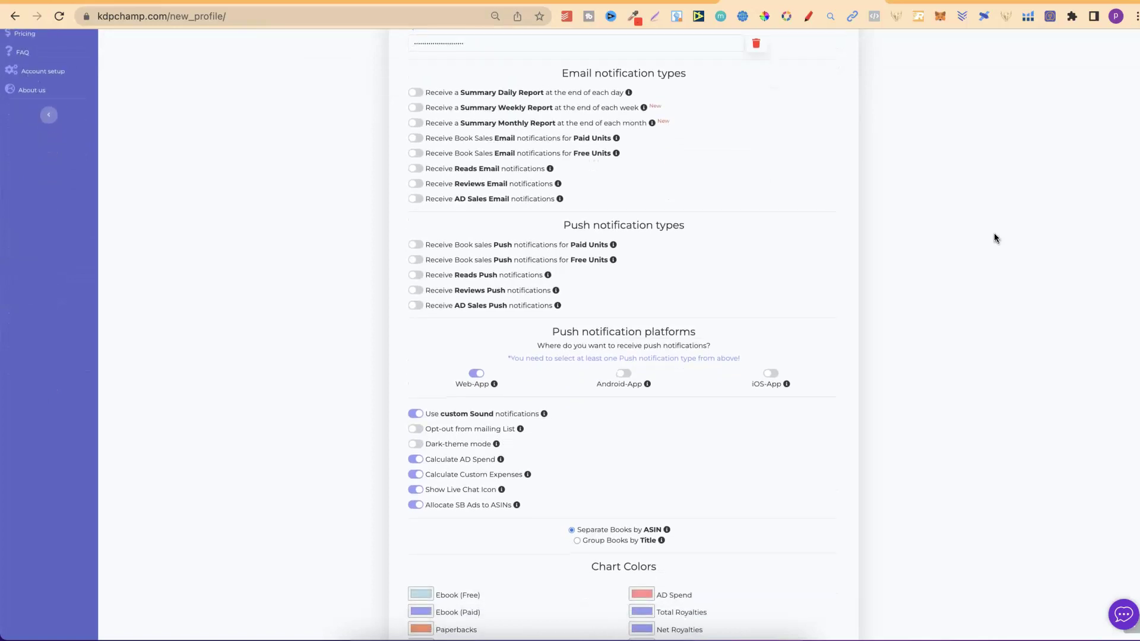
click(1094, 248)
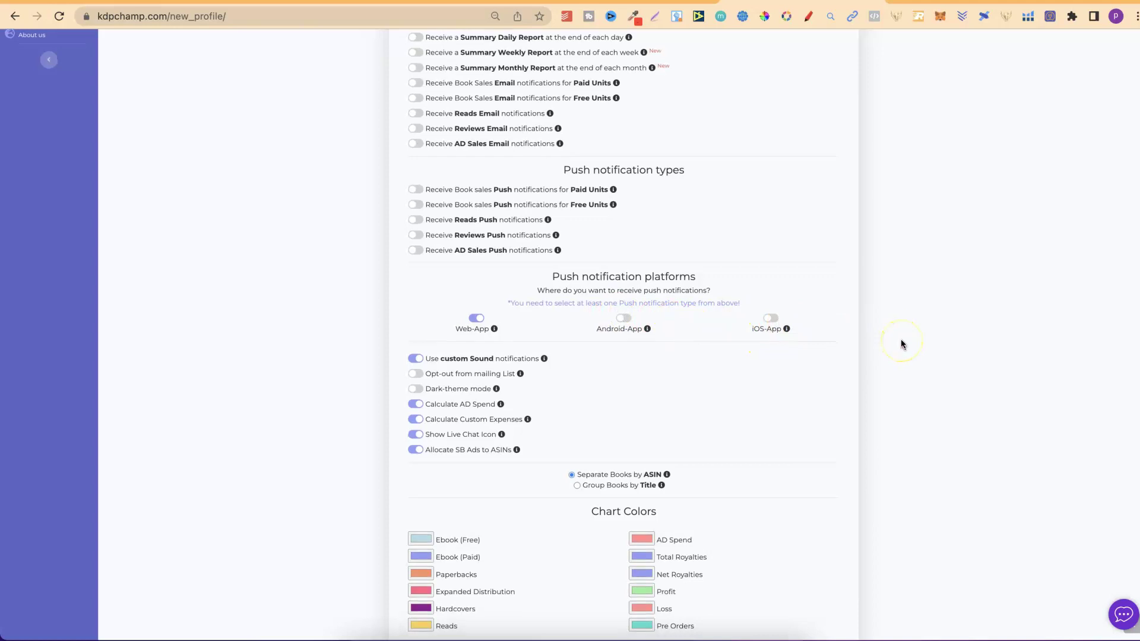
scroll(901, 343, down, 6)
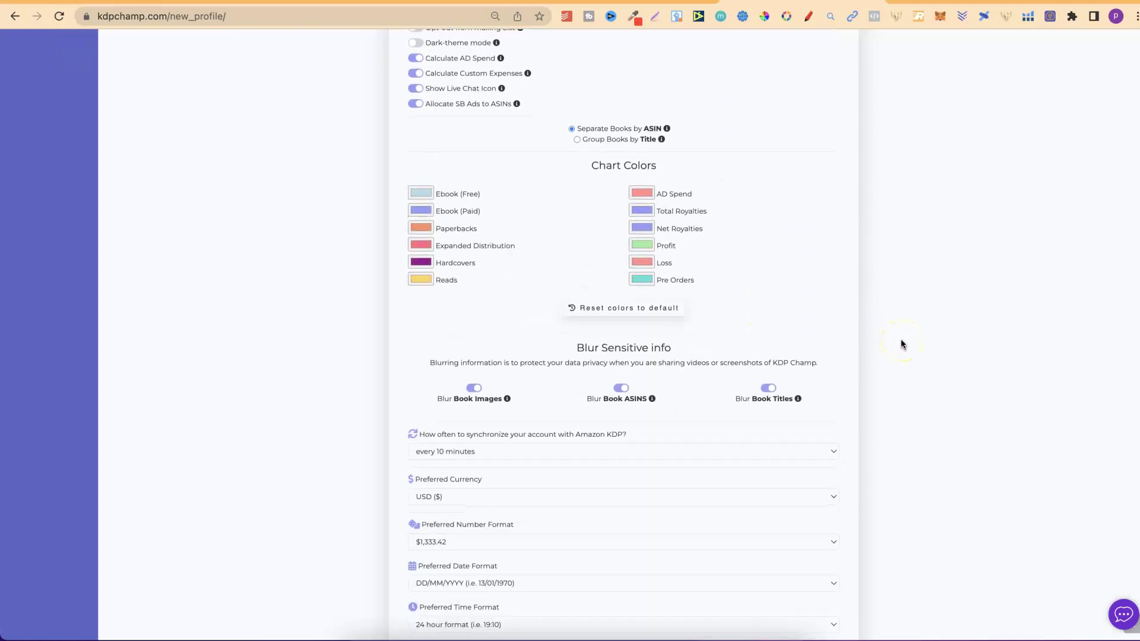
scroll(900, 343, down, 1)
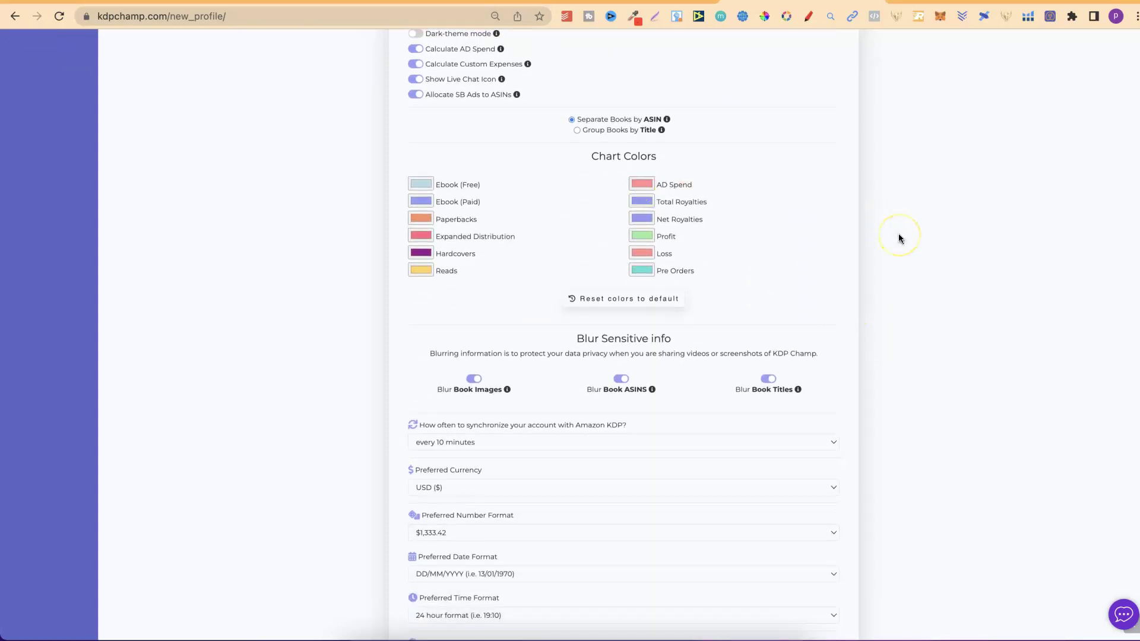
scroll(898, 236, down, 3)
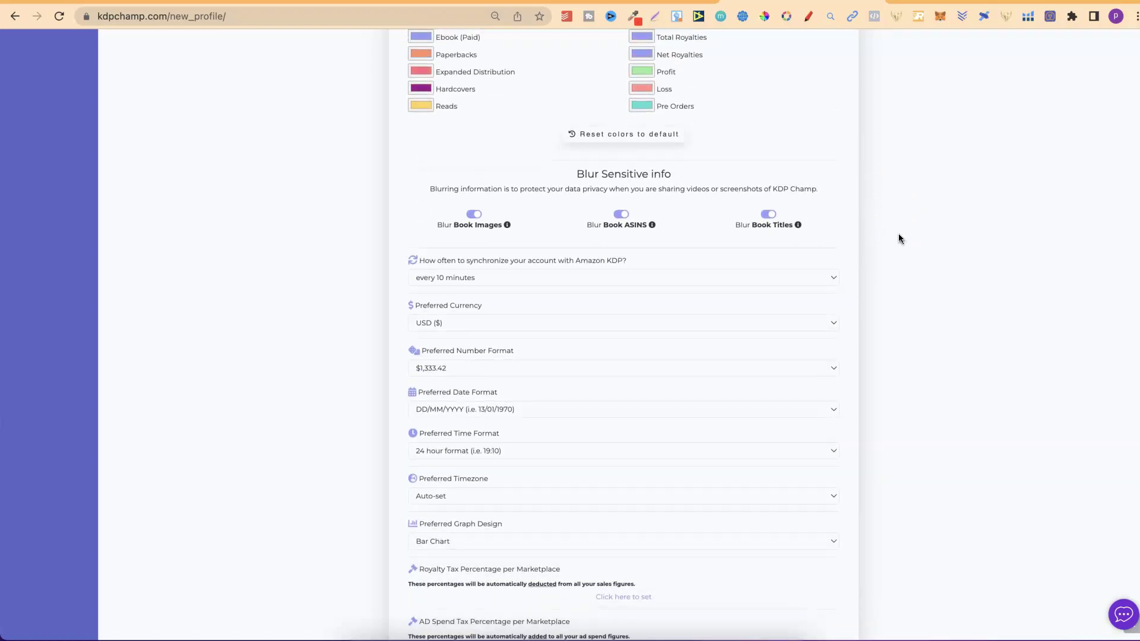
Toggle blurring of book images and titles, and keep account sync at every 10 minutes
click(481, 230)
click(776, 232)
click(549, 279)
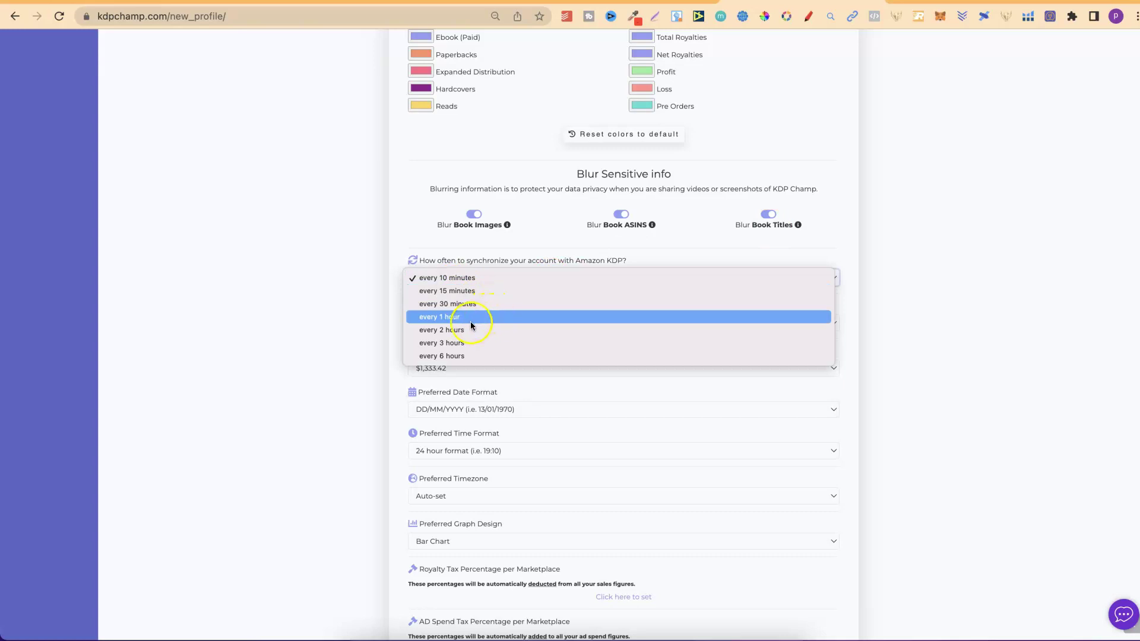
click(890, 309)
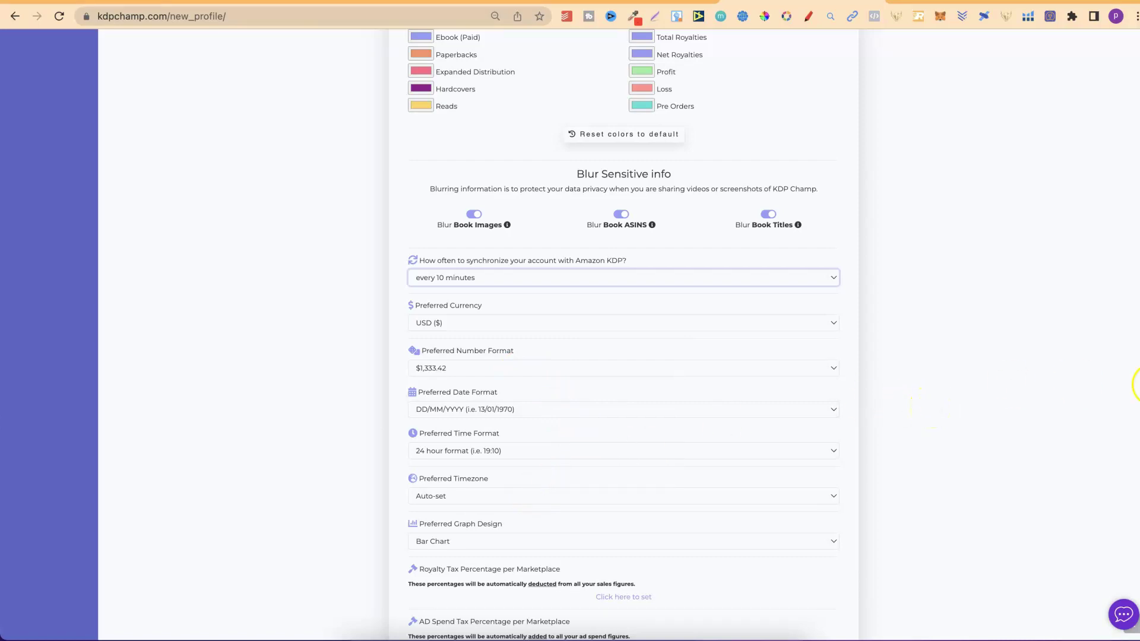
key(space)
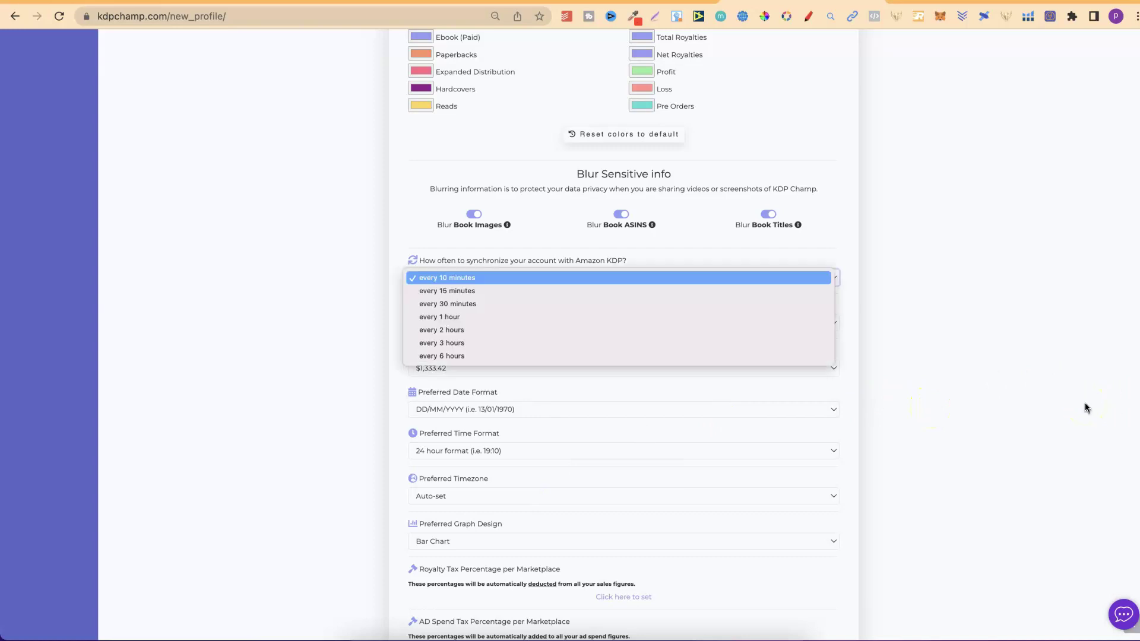
click(888, 394)
Scroll back up and reload the Profile settings page from the sidebar
scroll(888, 396, up, 3)
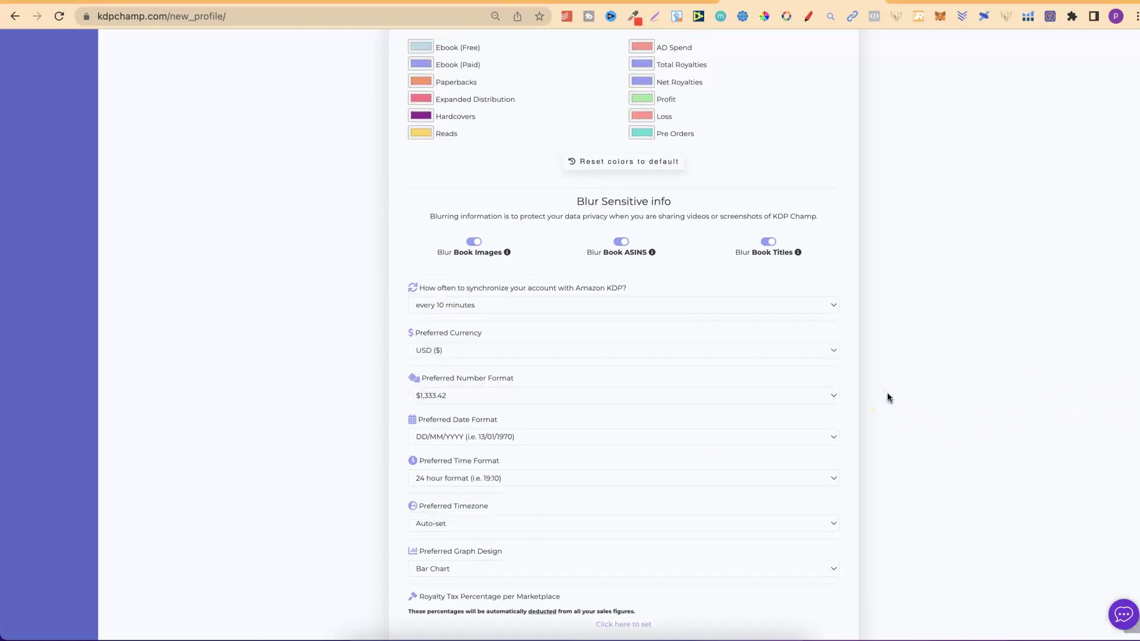
scroll(888, 397, up, 10)
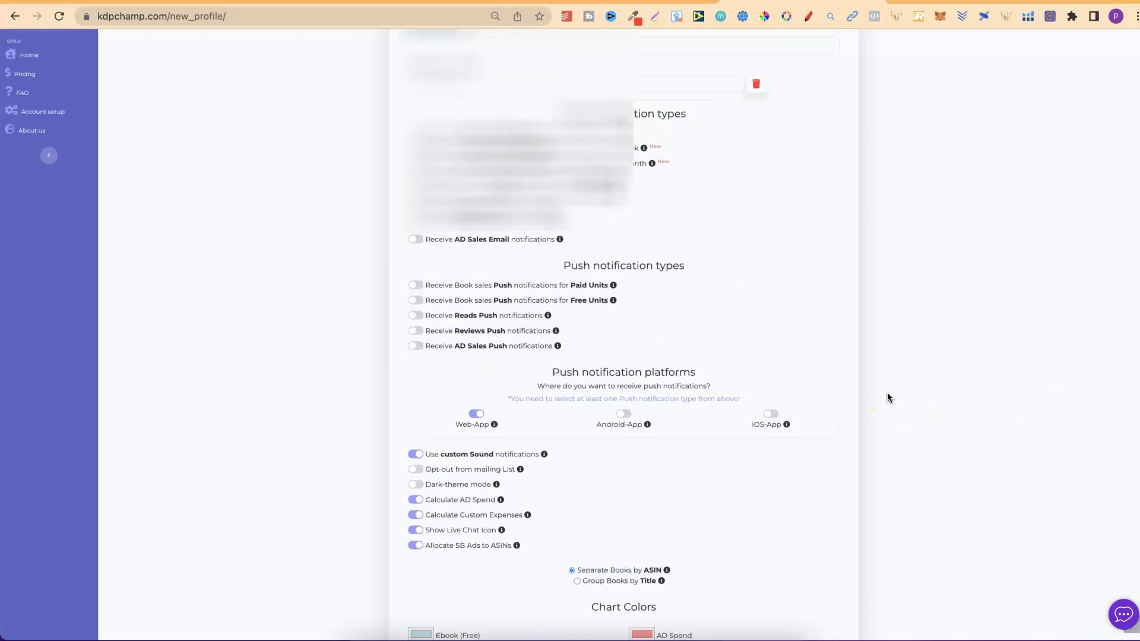
scroll(888, 397, up, 2)
click(250, 128)
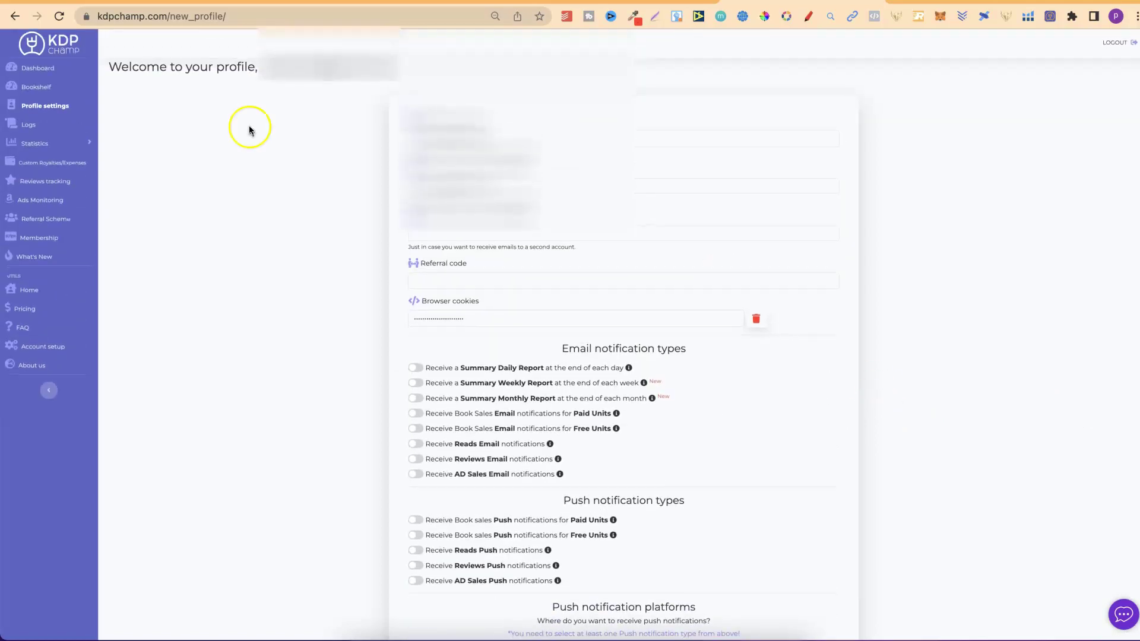
click(56, 109)
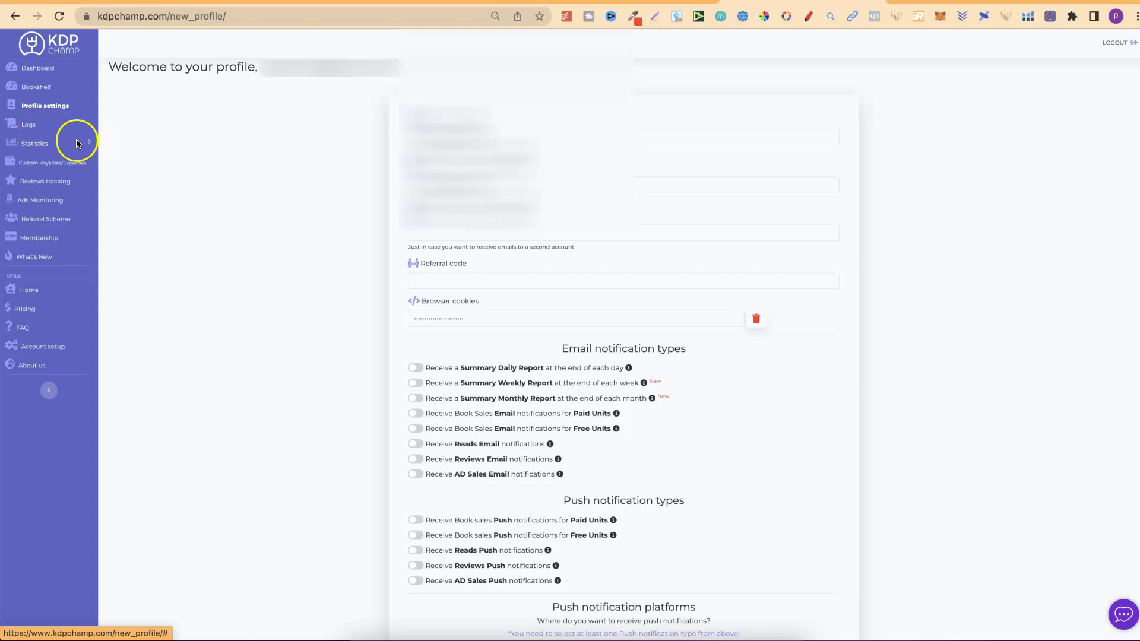
Load Marketplace Stats for All time, totalling $133,108.66 with Amazon.com at $108,242.47
click(52, 145)
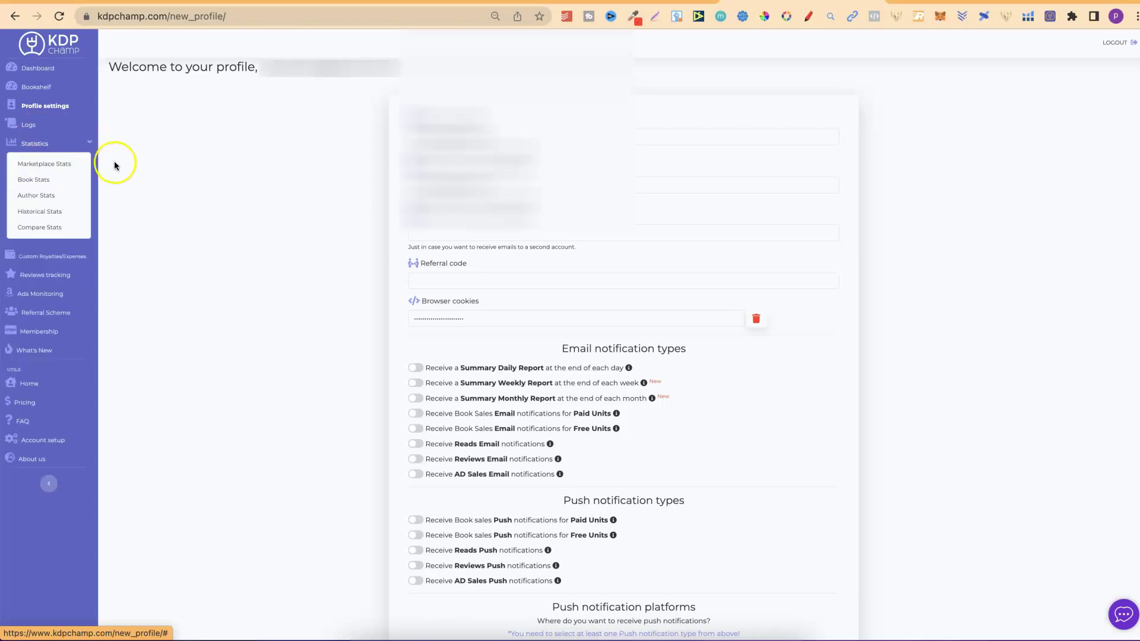
click(69, 169)
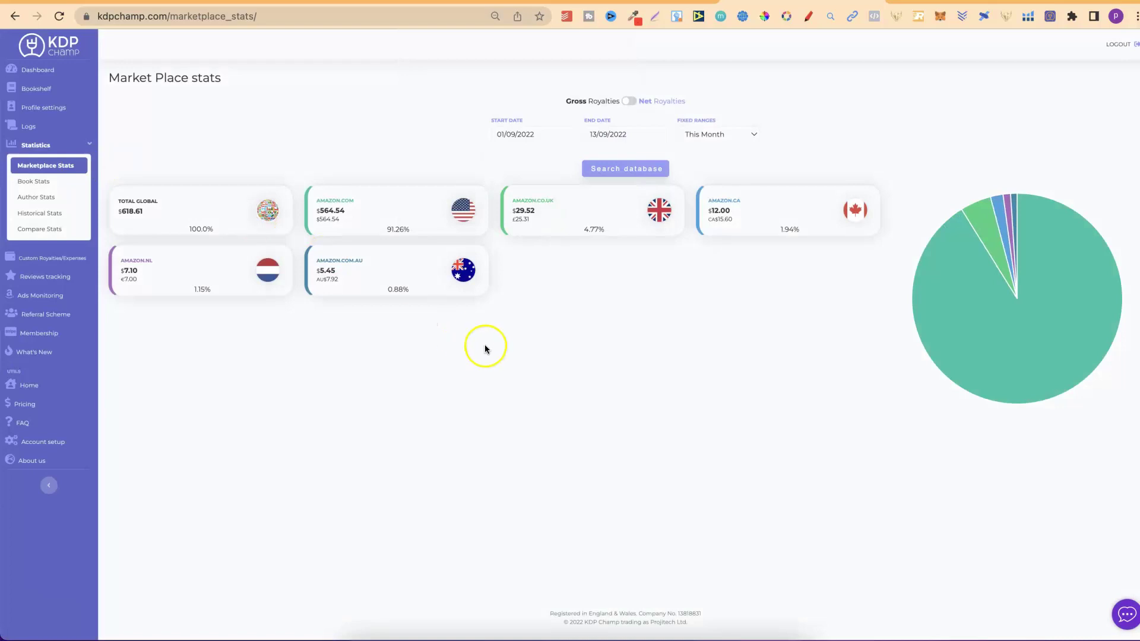
click(705, 136)
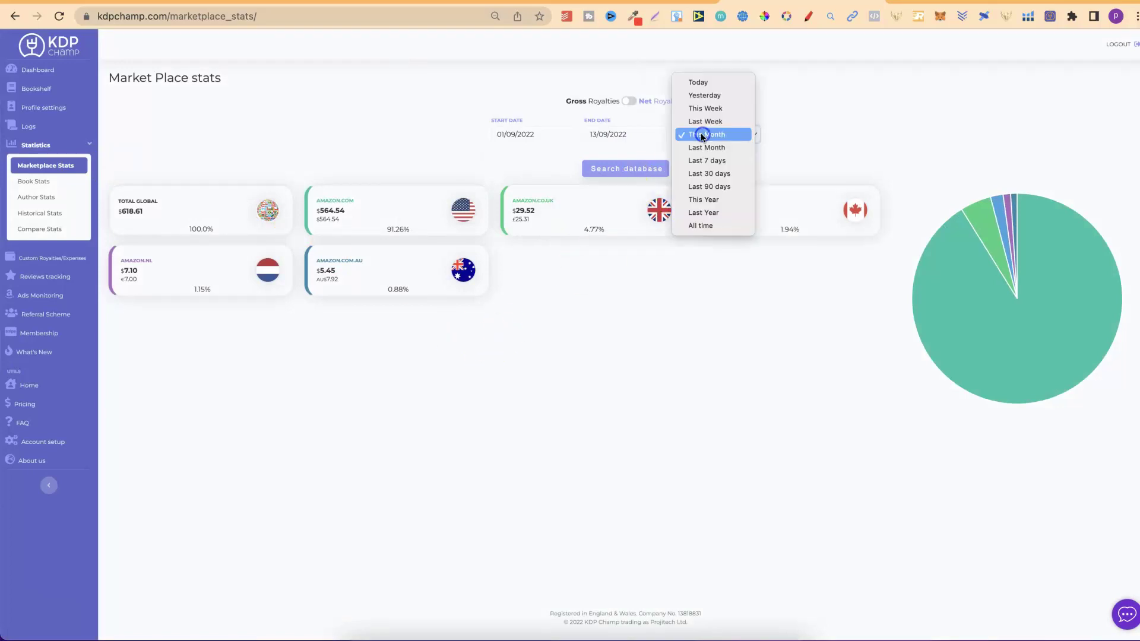
click(716, 225)
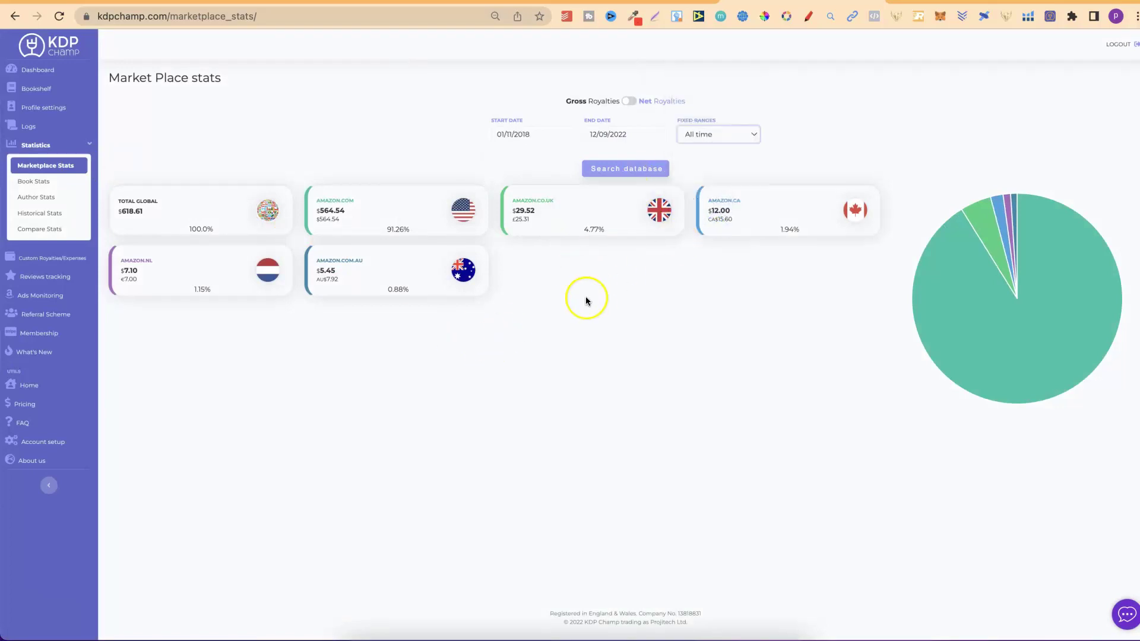
click(636, 174)
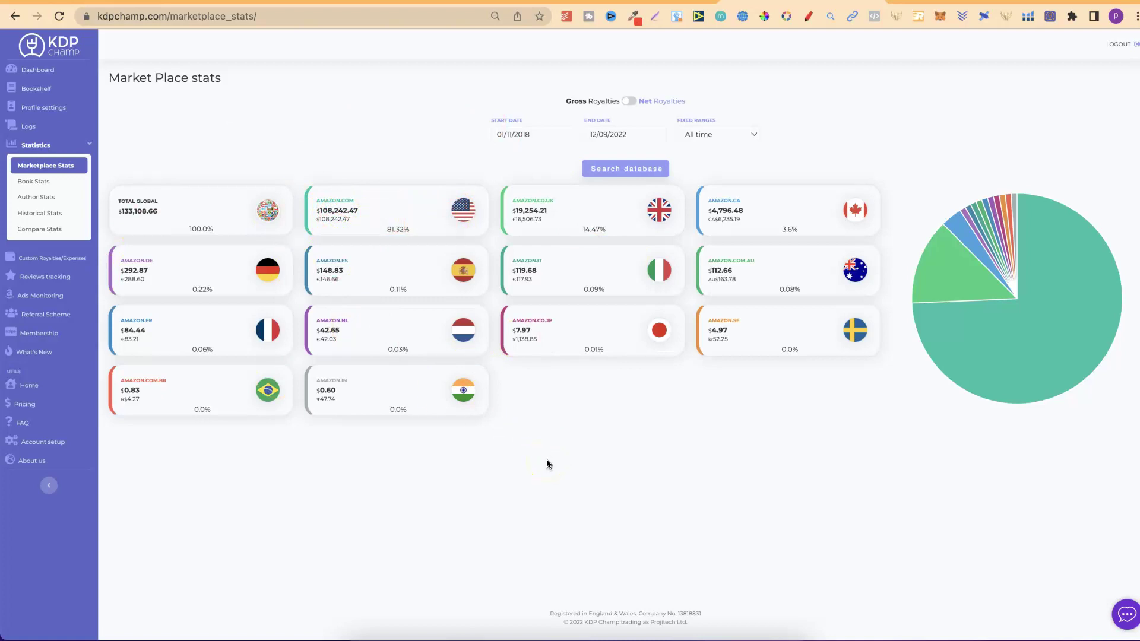
Load Book Stats for All time and scroll the 1529-title table showing $133,109.11 net royalties
click(40, 183)
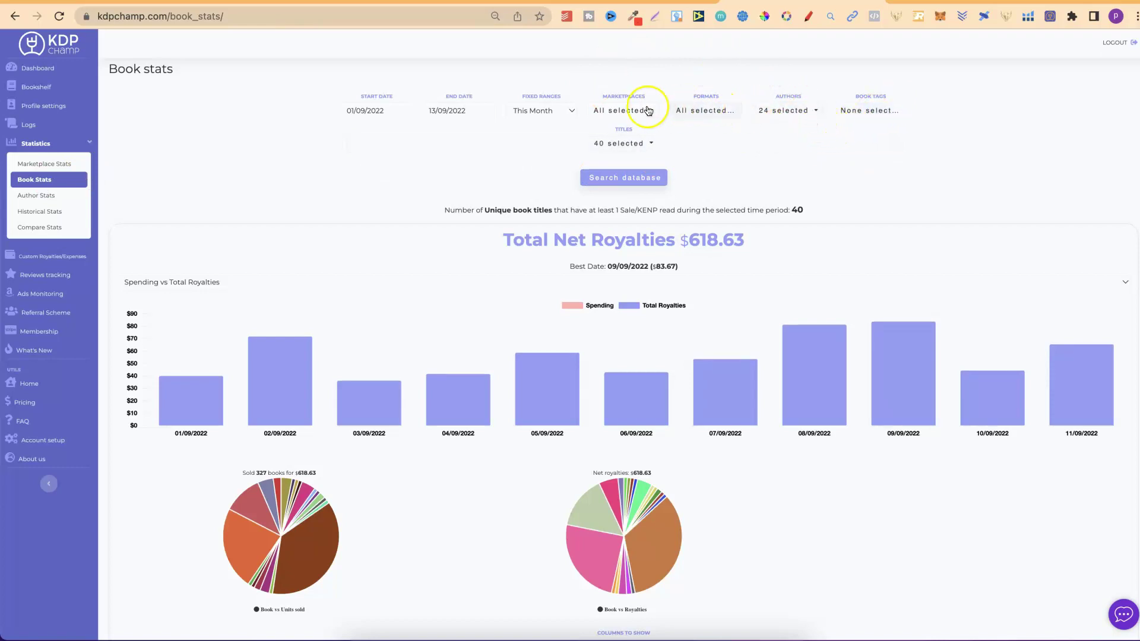
click(543, 114)
click(528, 202)
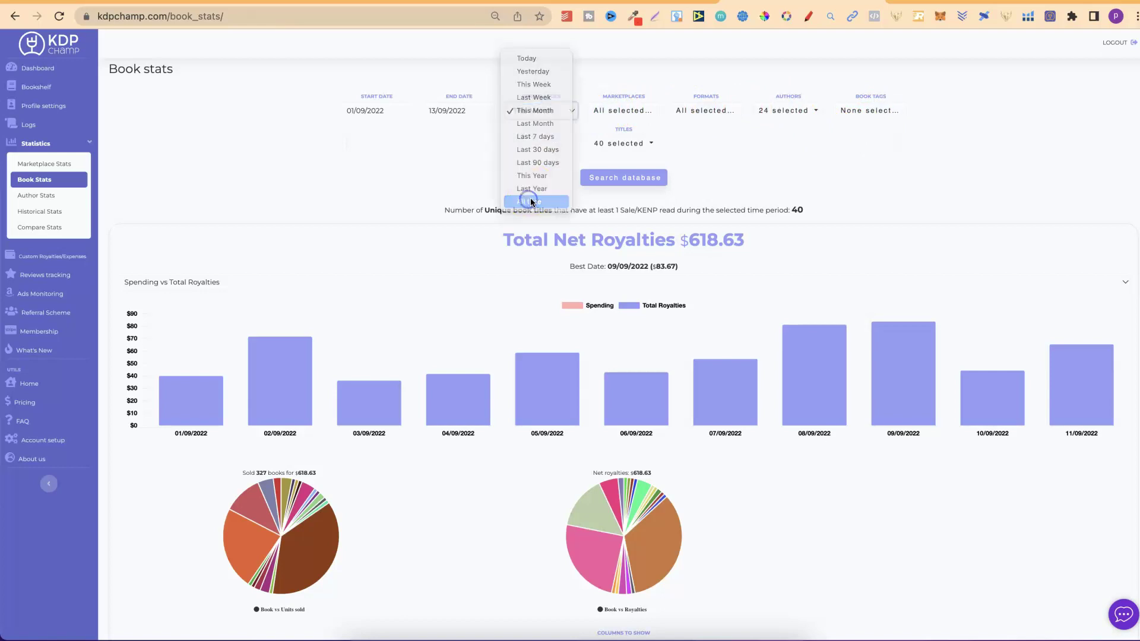
click(650, 183)
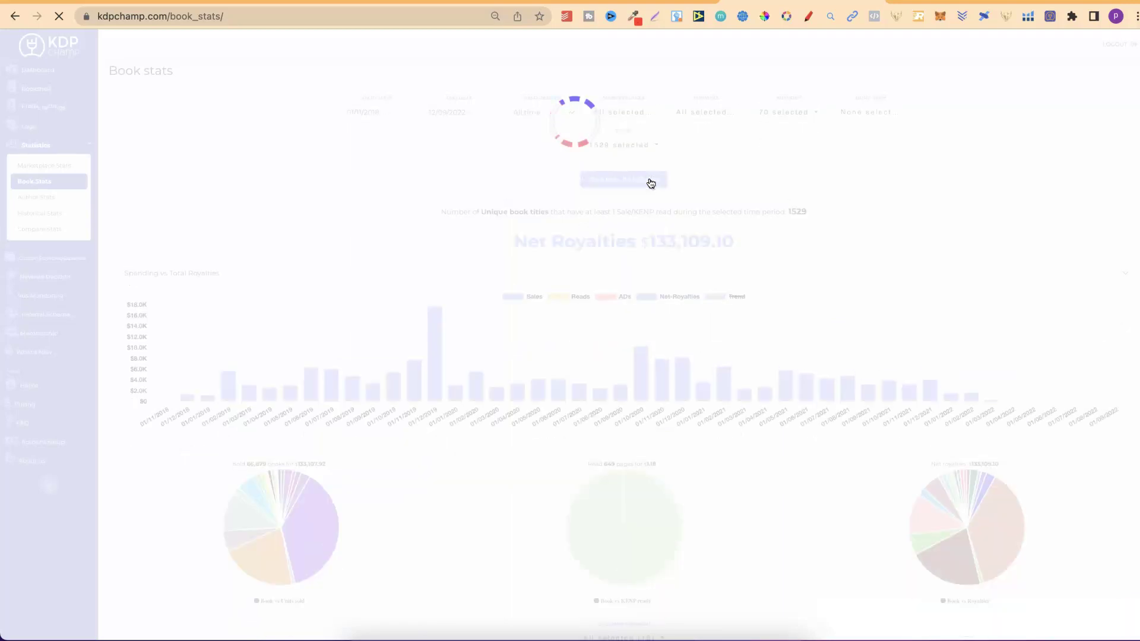
scroll(624, 356, down, 7)
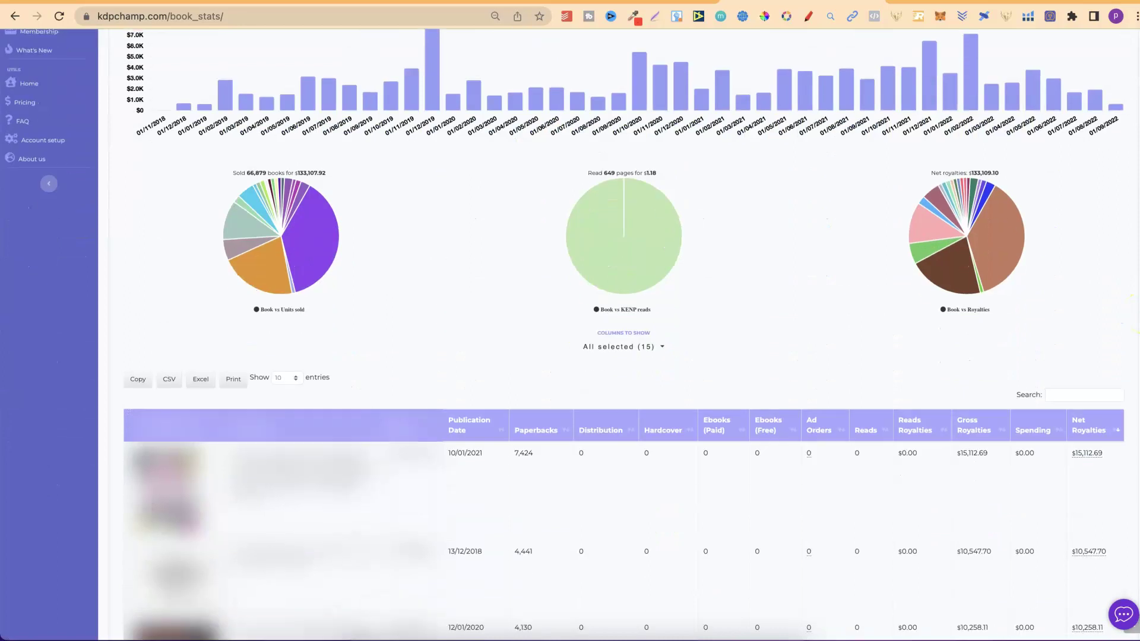
scroll(623, 356, down, 7)
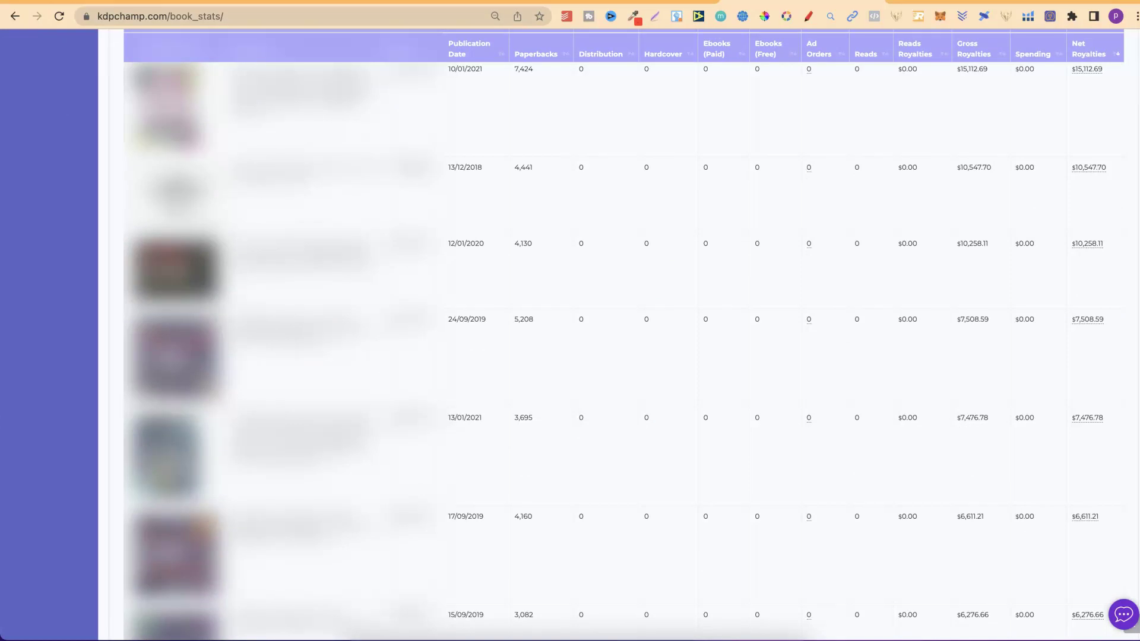
scroll(623, 332, up, 8)
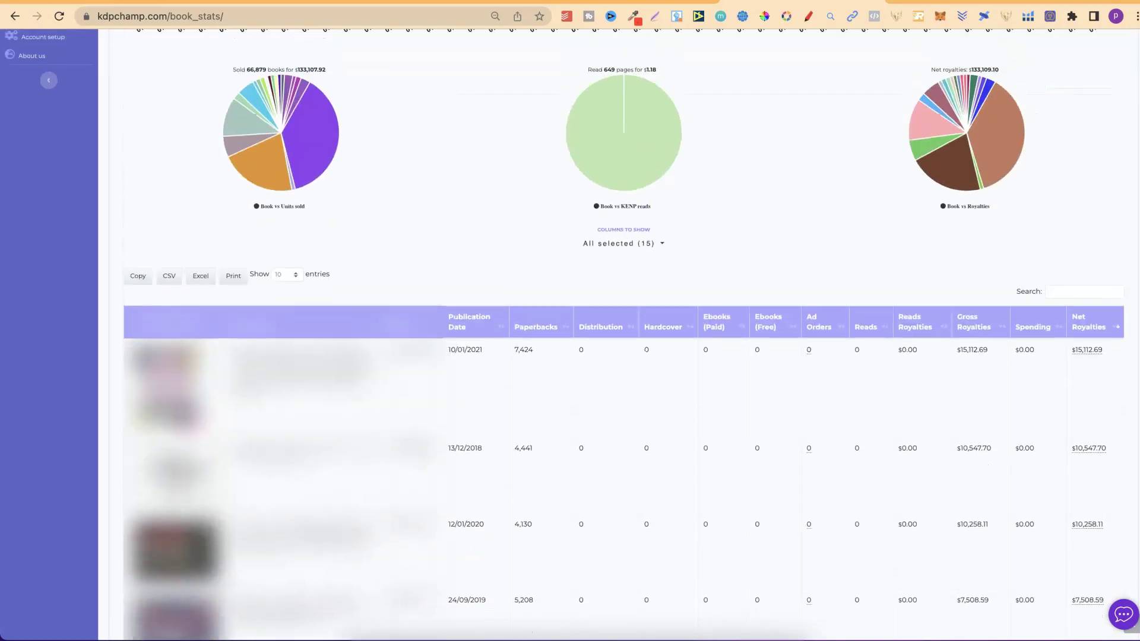
scroll(564, 238, up, 4)
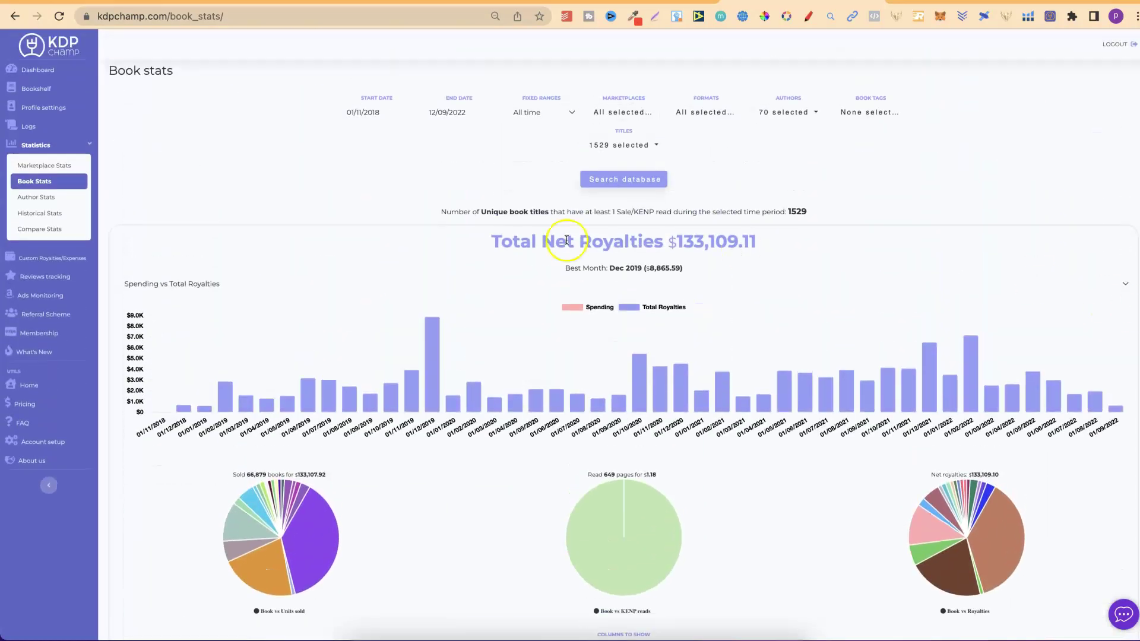
Open Author Stats to see 61 authors, top author at $23,324.42
click(46, 197)
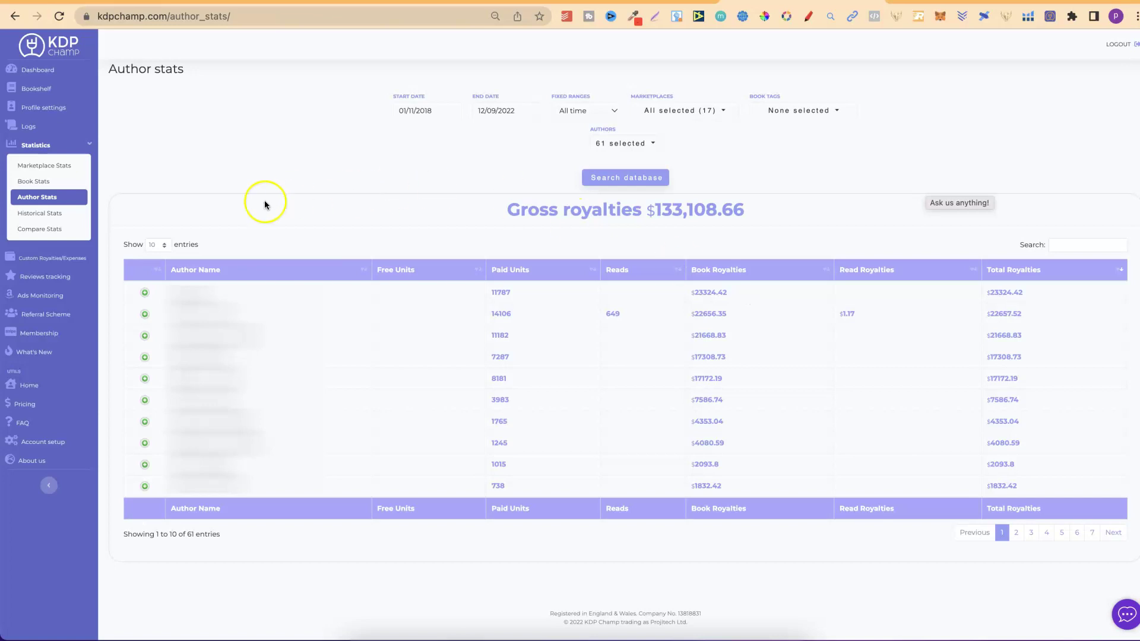
Open Historical Stats and check the End Date month choices without changing them
click(53, 215)
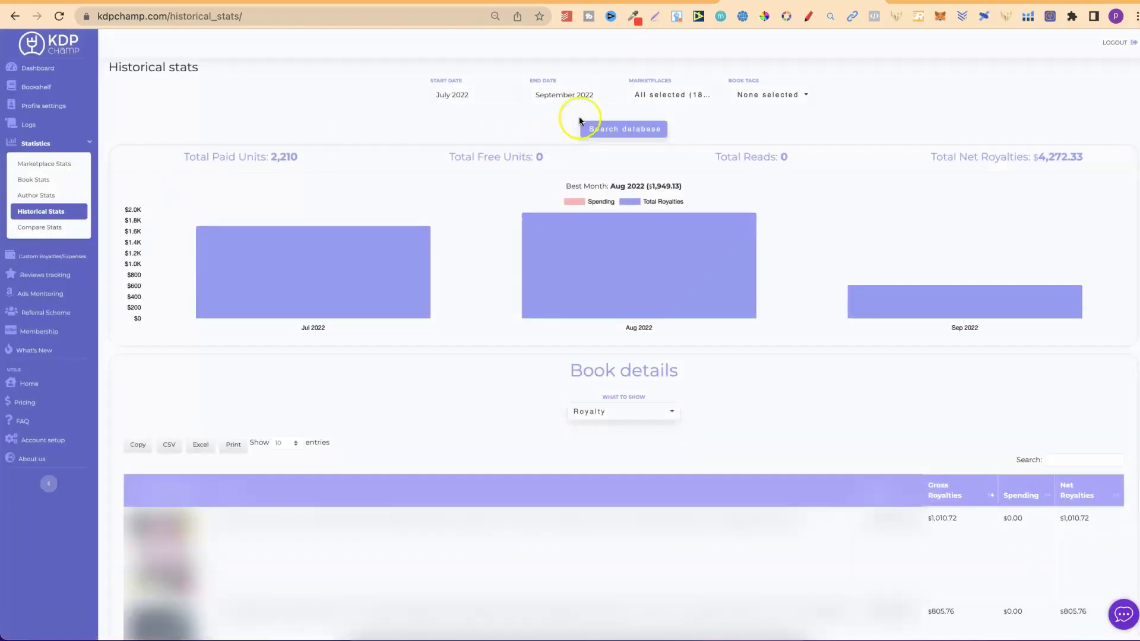
click(566, 95)
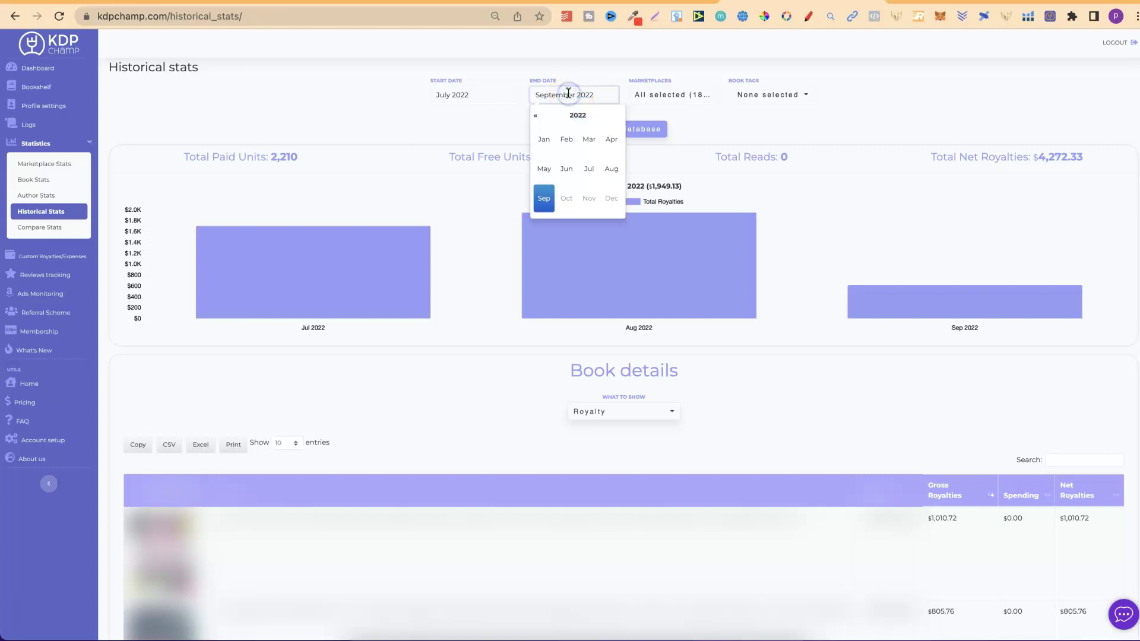
click(412, 105)
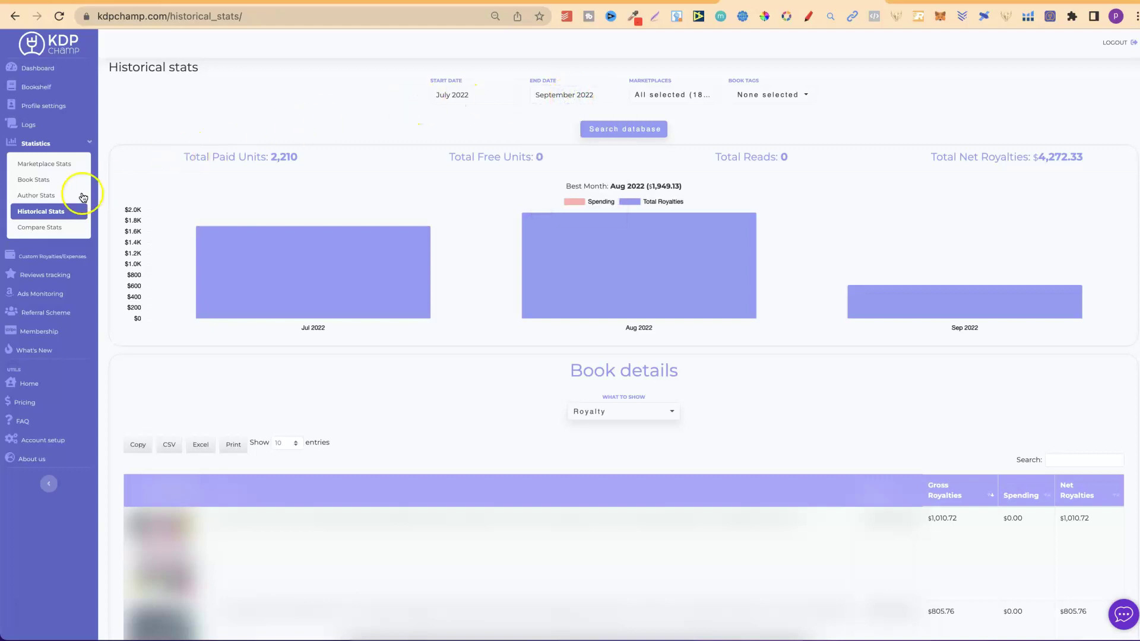
Open Compare Stats contrasting August and September 2022, leaving the First Month unchanged
click(57, 228)
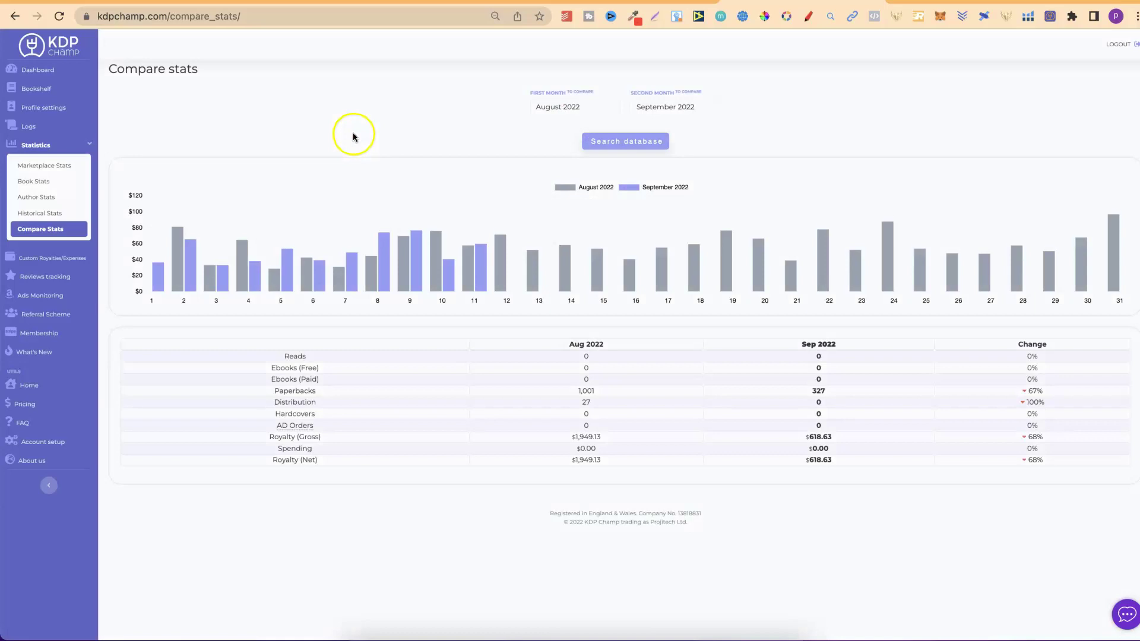
click(592, 108)
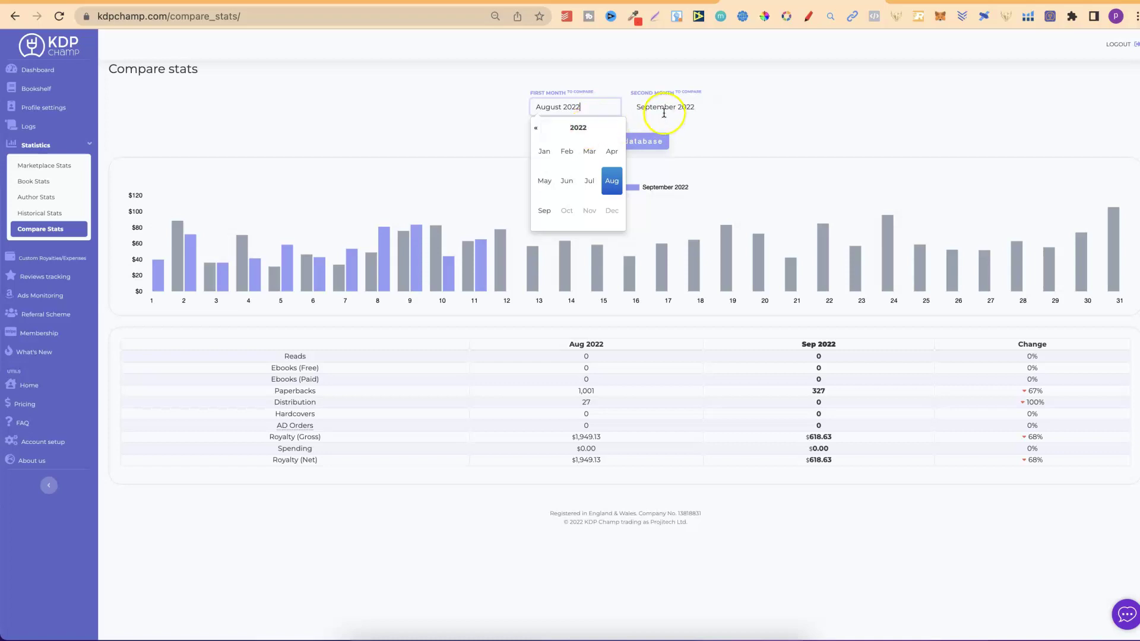
click(755, 105)
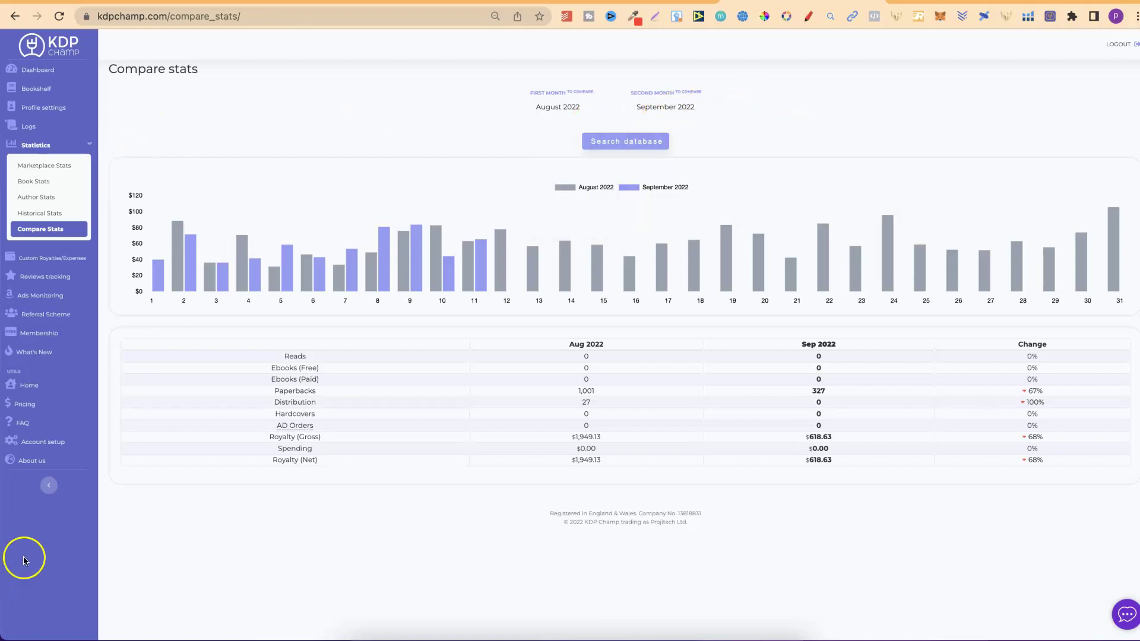
Visit the Custom Royalties/Expenses page, then open Reviews tracking with 0/200 books selected
click(70, 260)
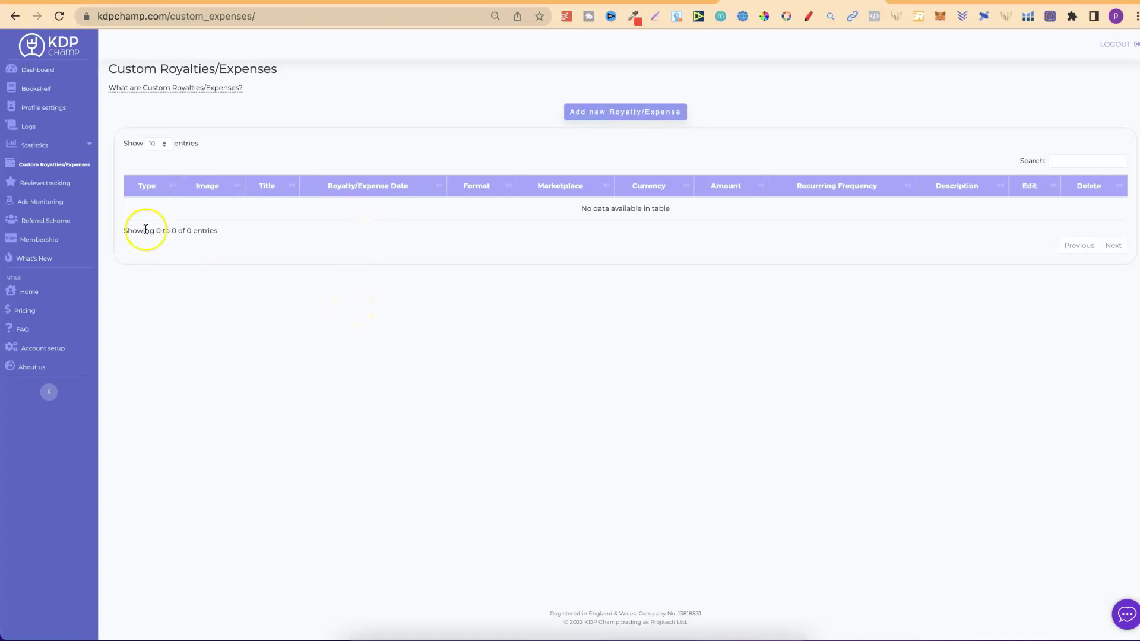
click(62, 182)
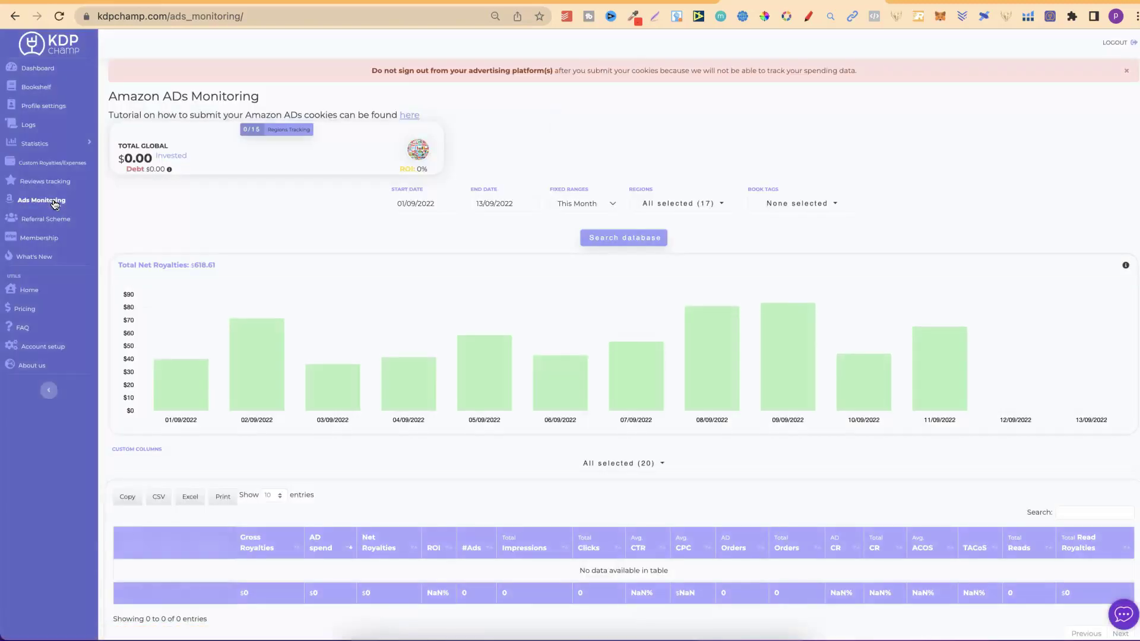
click(112, 556)
Visit the Referral Scheme page, then the Membership page showing PRO valid until 07/10/2022
click(27, 218)
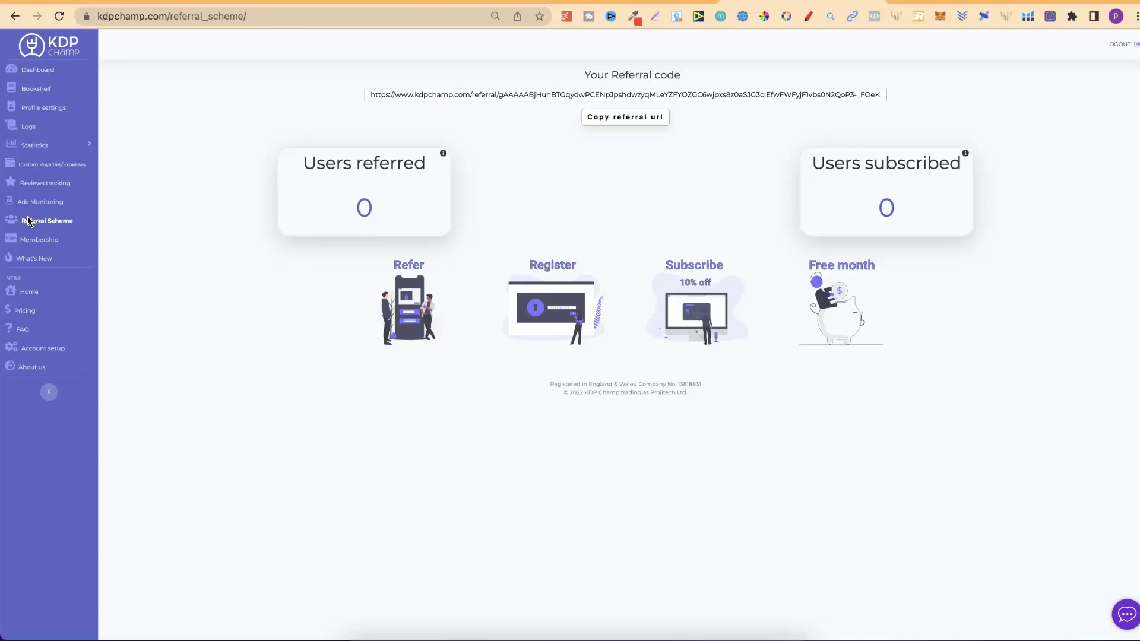
click(48, 240)
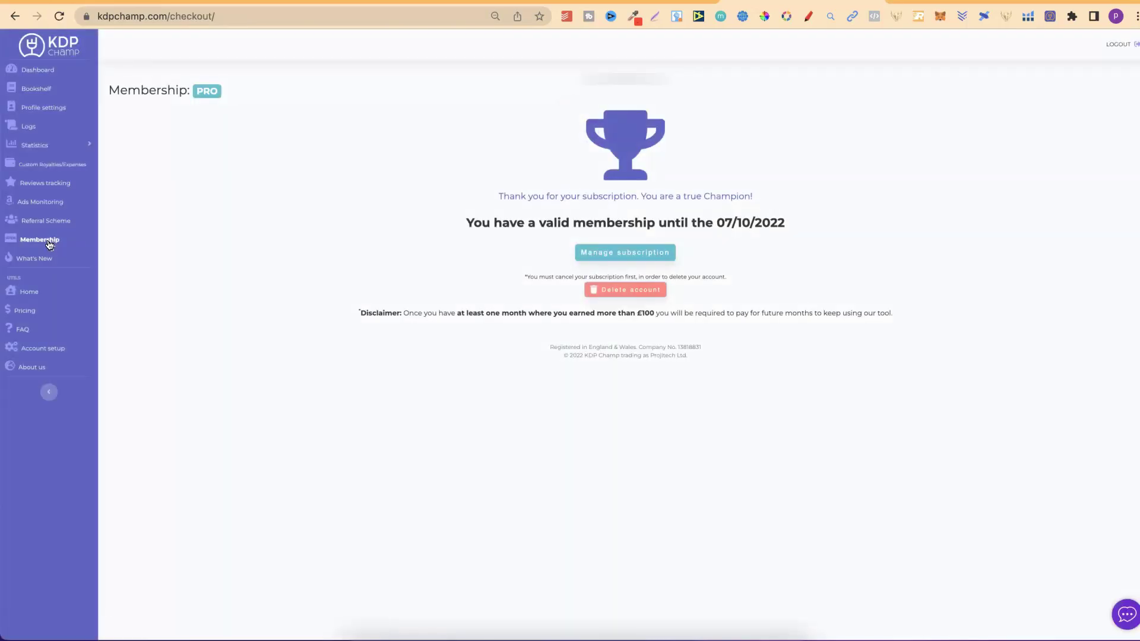
click(39, 600)
Read the What's New release notes, then return to the dashboard showing $618.63 gross royalties
click(34, 259)
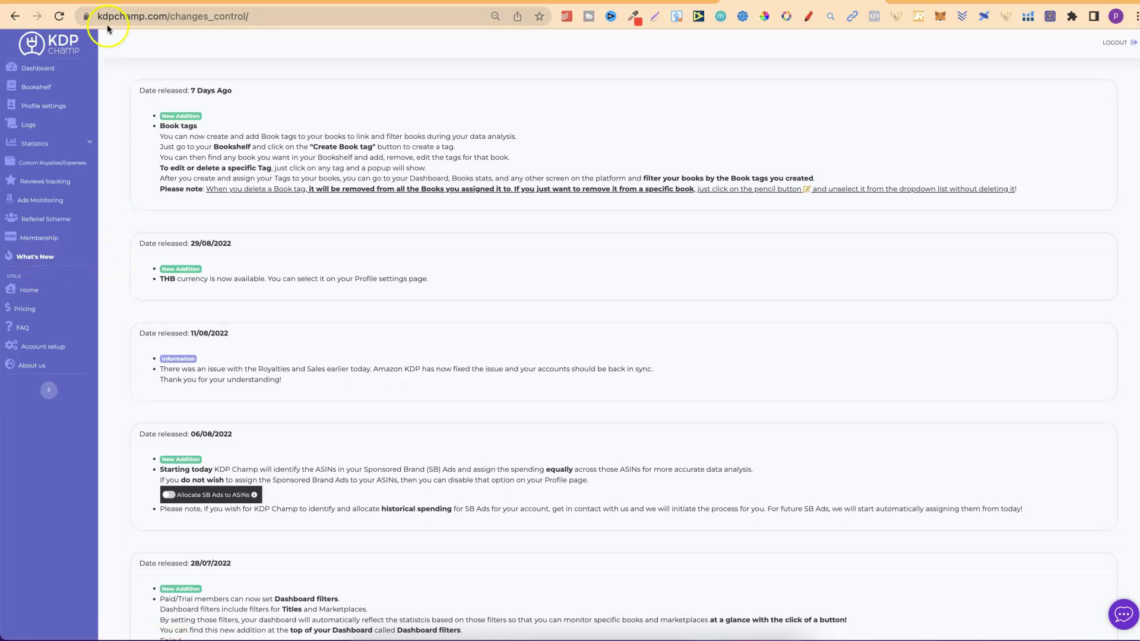
click(45, 67)
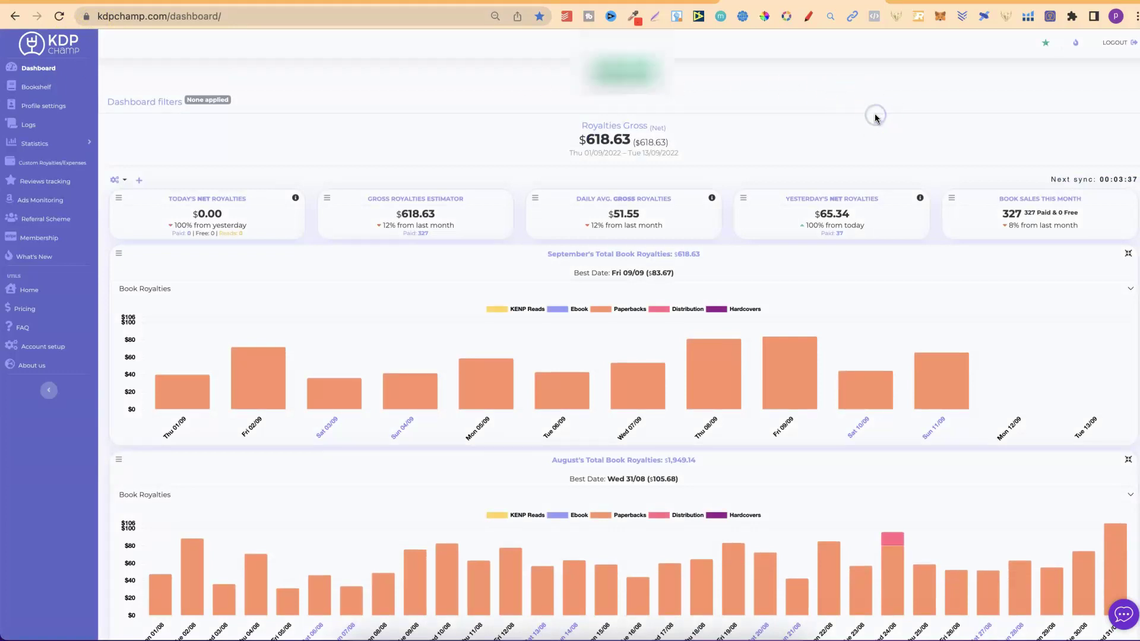
Collapse the sidebar to icons only and highlight the $618.63 gross royalties total
scroll(874, 118, down, 3)
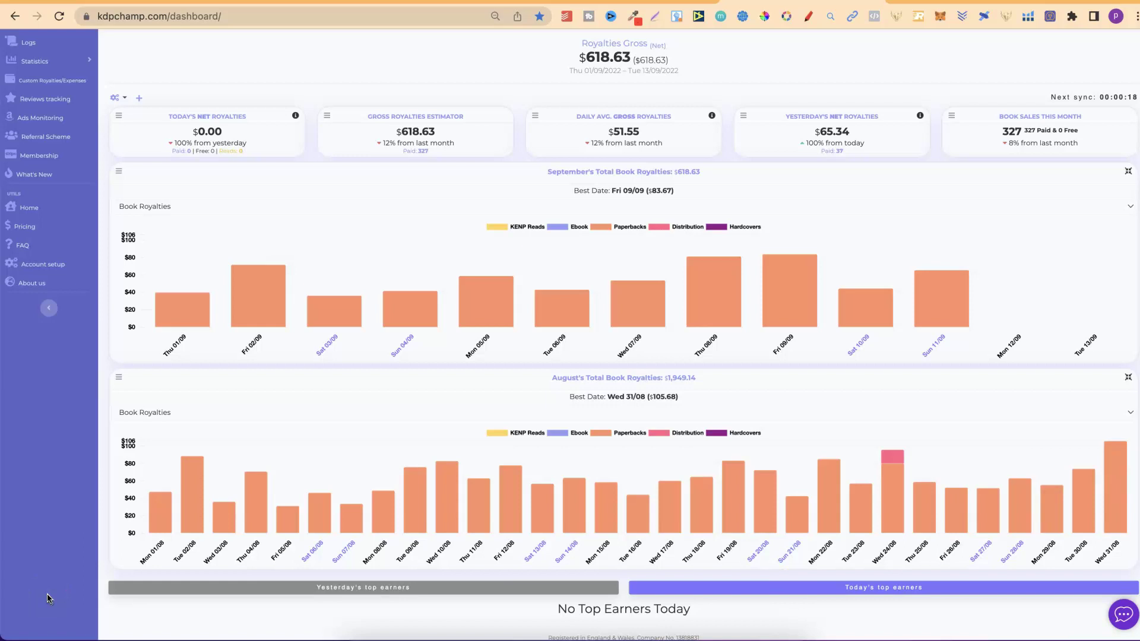
click(50, 308)
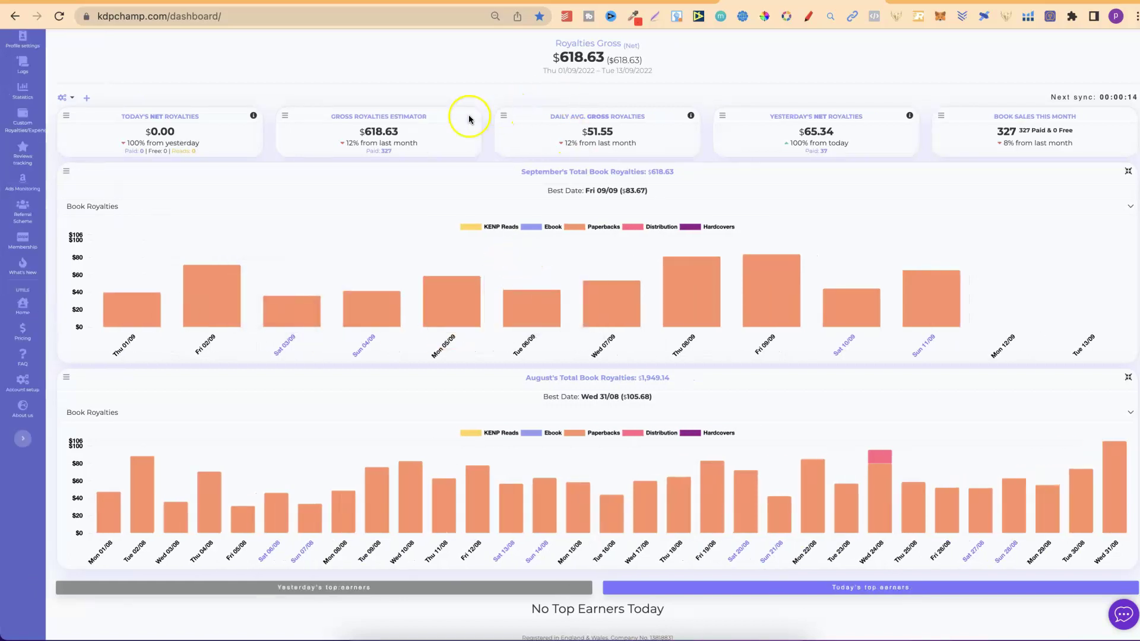
drag(551, 54, 690, 58)
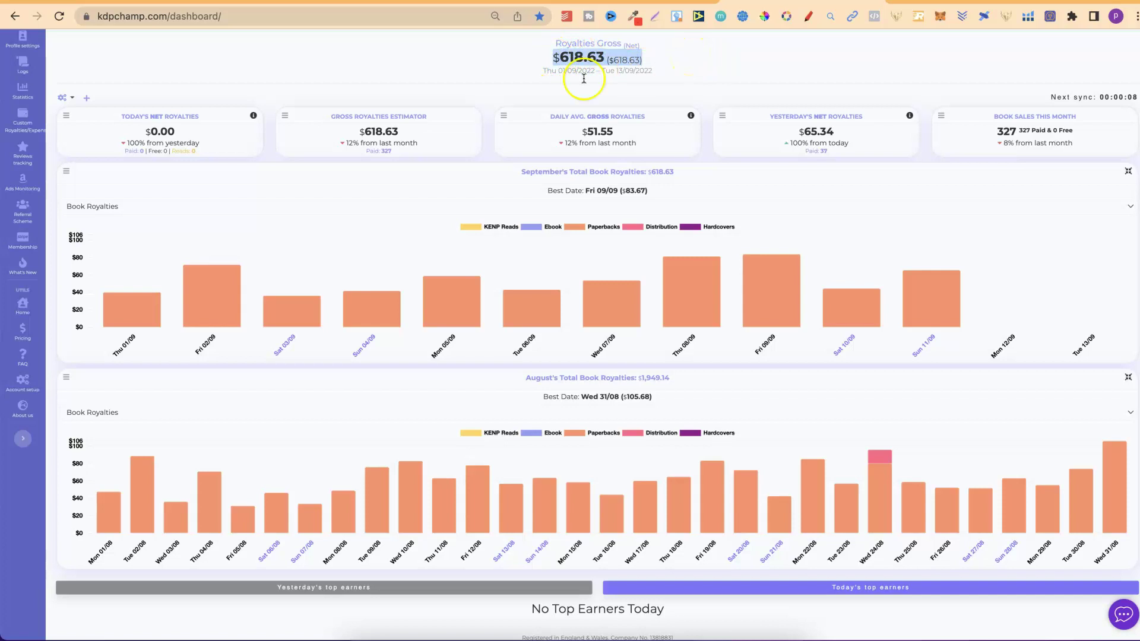
click(62, 99)
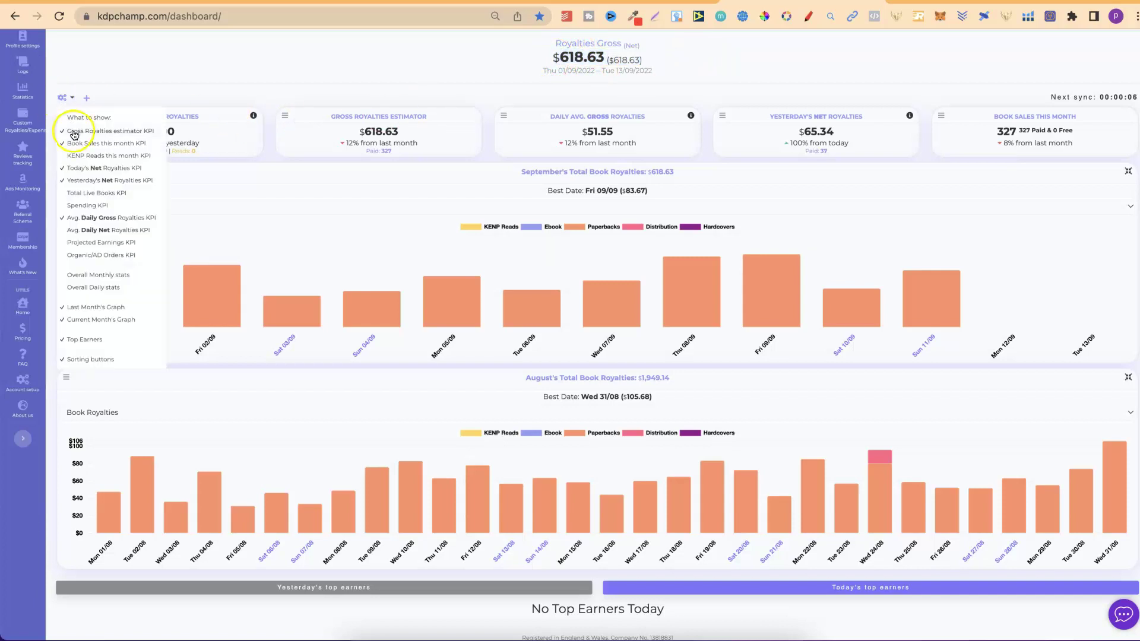
click(92, 198)
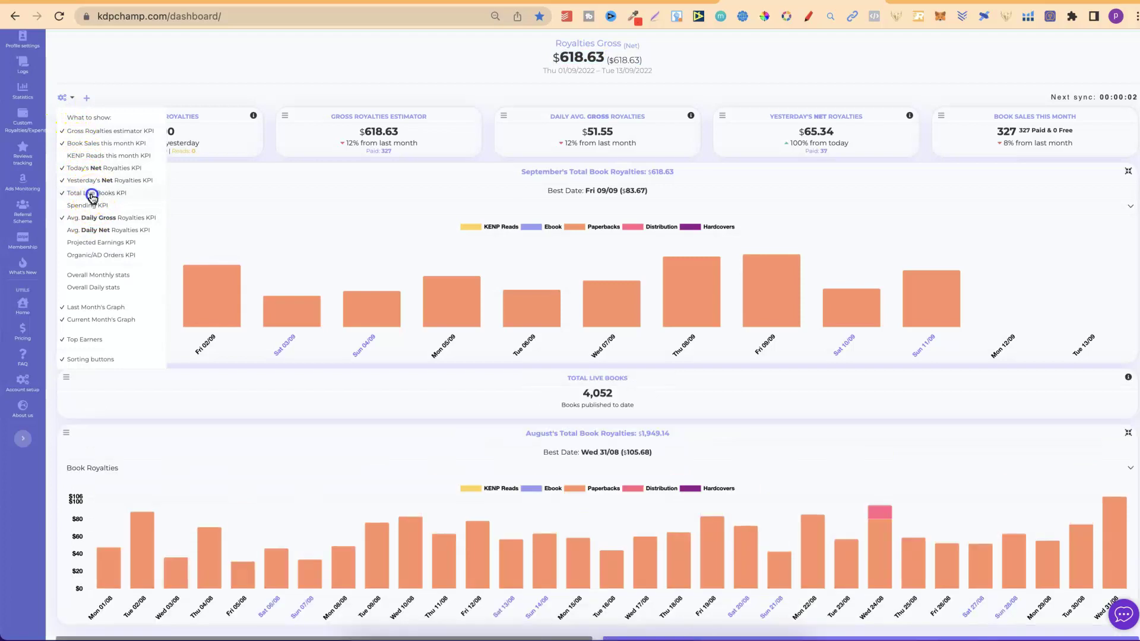
click(92, 197)
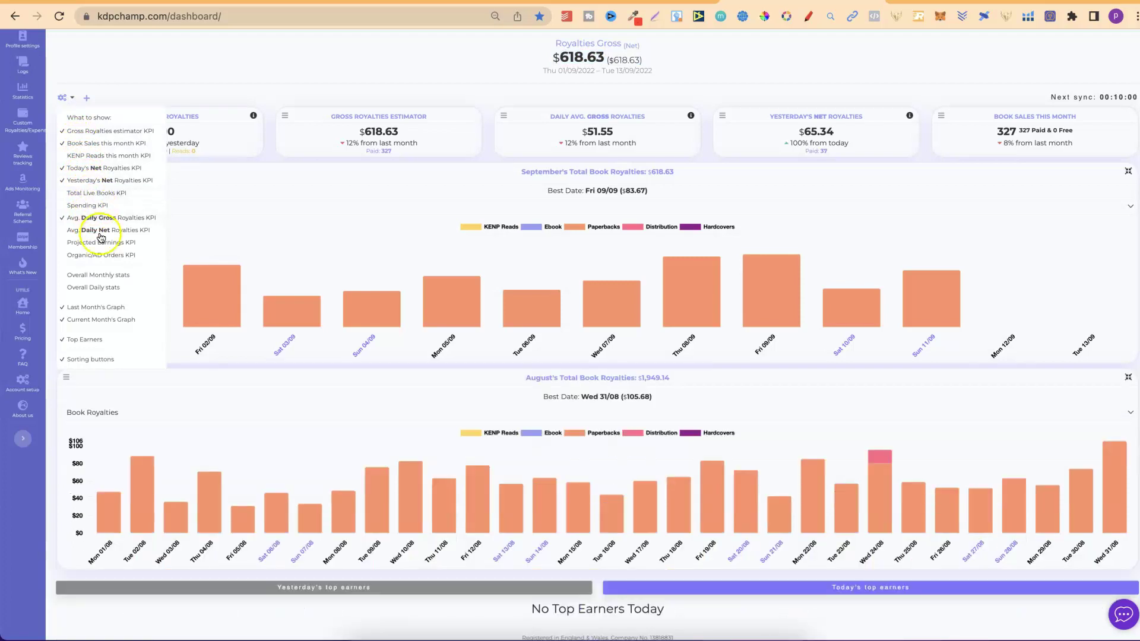
click(317, 89)
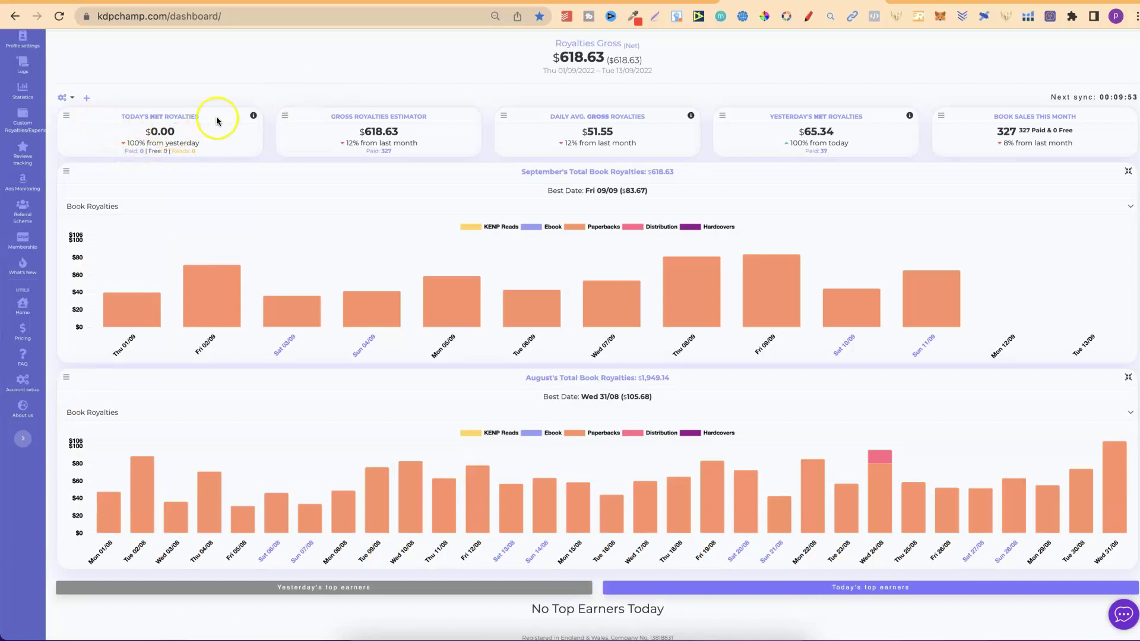
Drag the Book Sales This Month card into the first KPI slot, then highlight Today's Net Royalties
click(941, 116)
drag(941, 117, 204, 115)
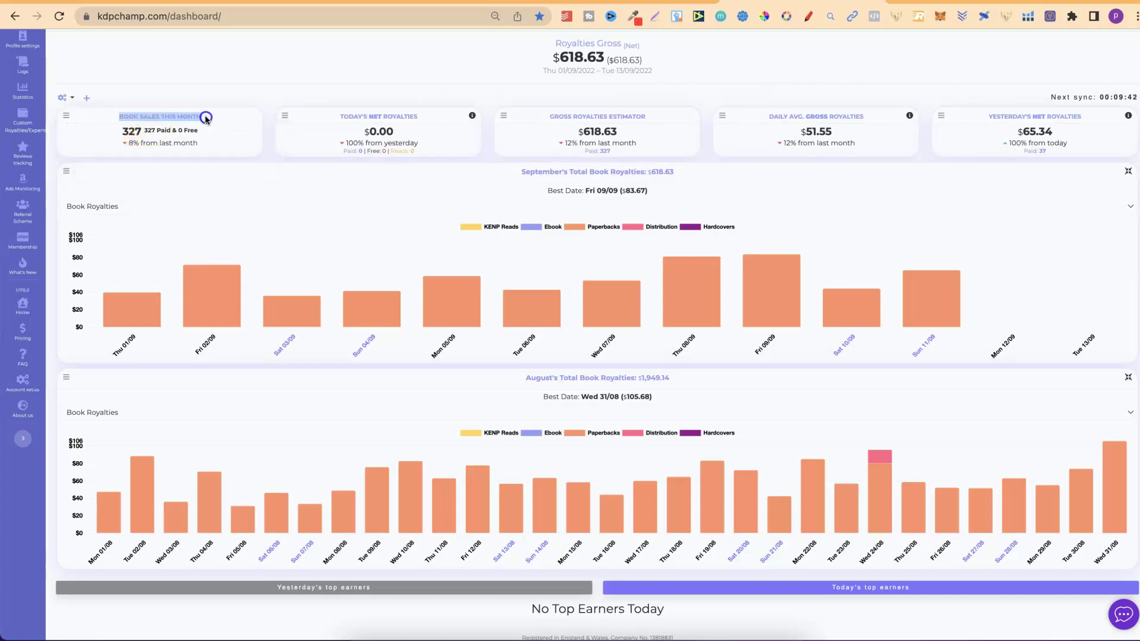
drag(337, 119, 421, 121)
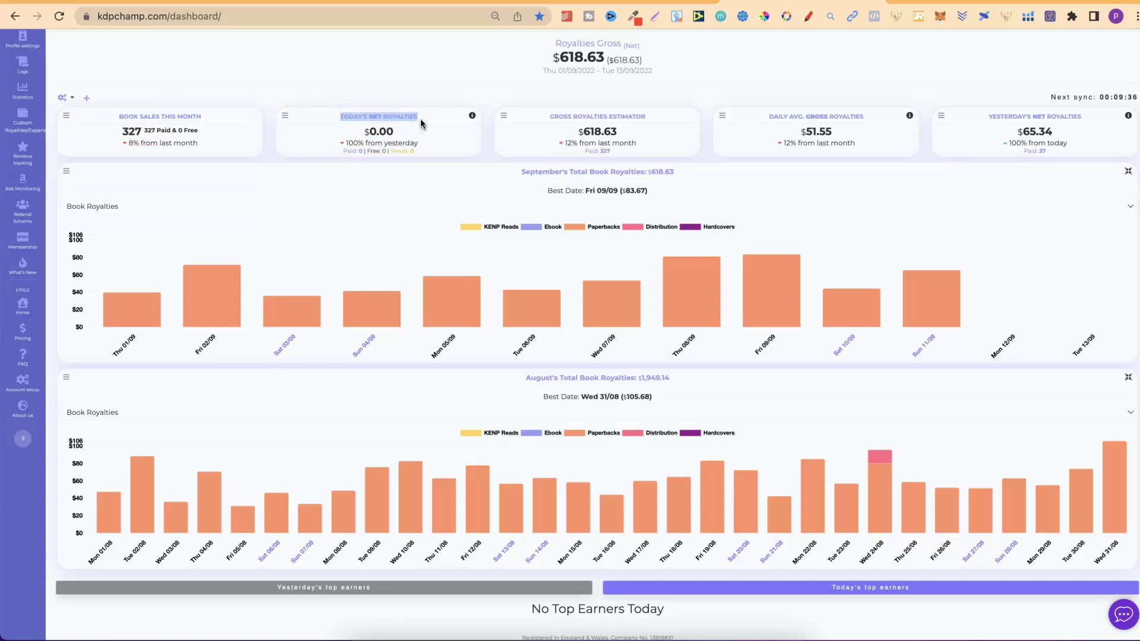
Highlight the Gross Royalties Estimator's $618.63, Daily Avg. Gross $51.55 and yesterday's $65.34 net royalties
drag(573, 116, 637, 119)
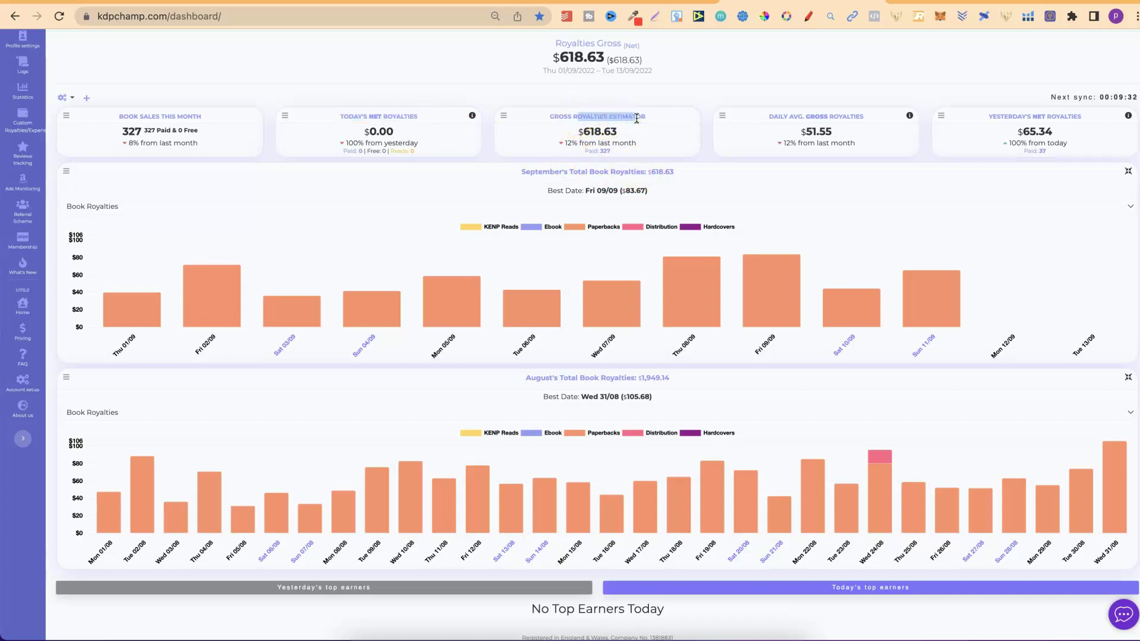
drag(581, 132, 625, 133)
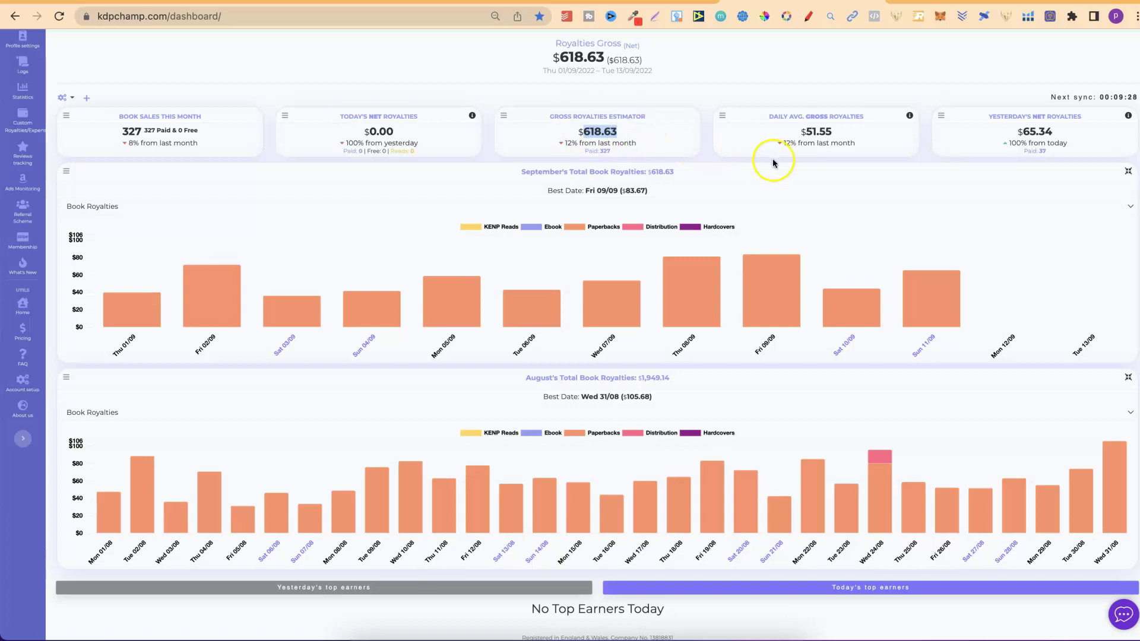
drag(772, 118, 837, 133)
click(799, 134)
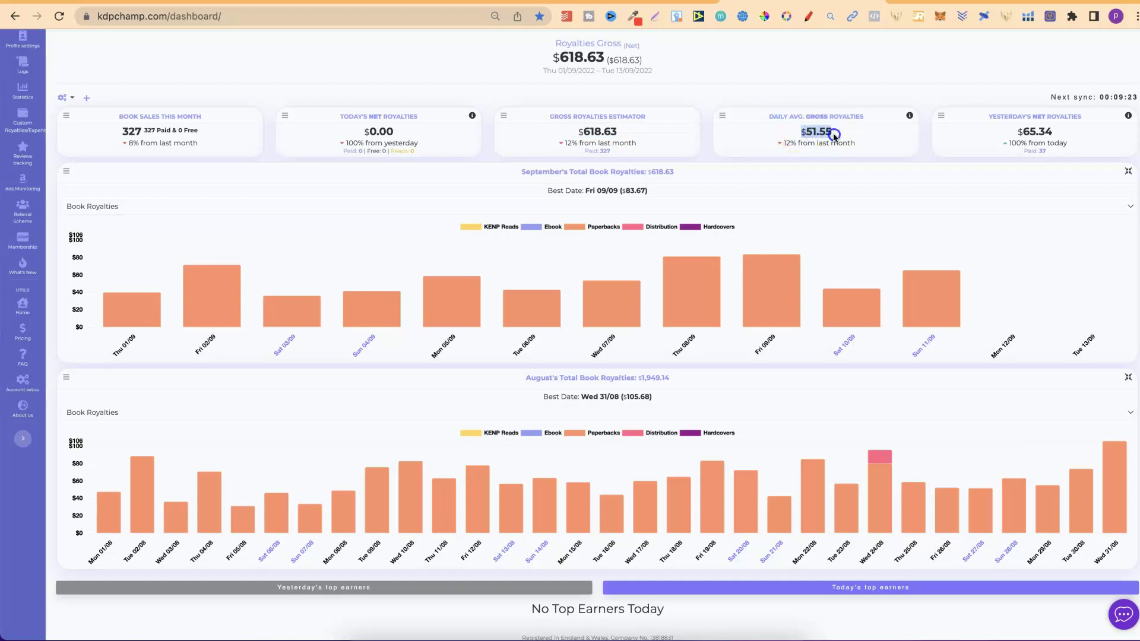
drag(1020, 118, 402, 117)
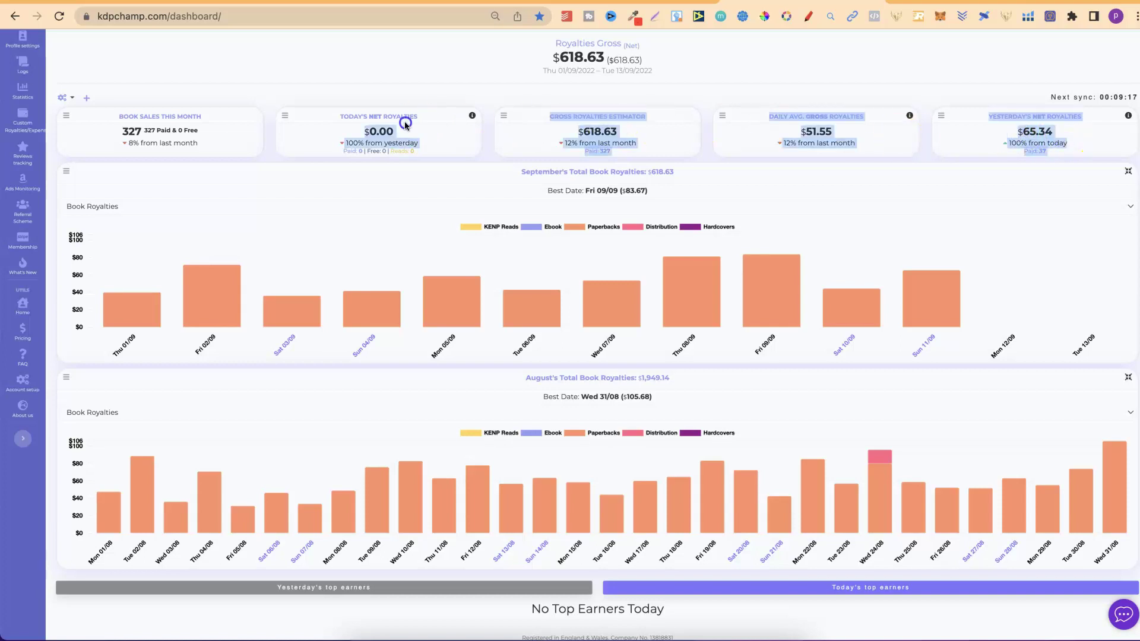
Hide the KENP Reads and Ebook series on September's royalties chart
click(736, 91)
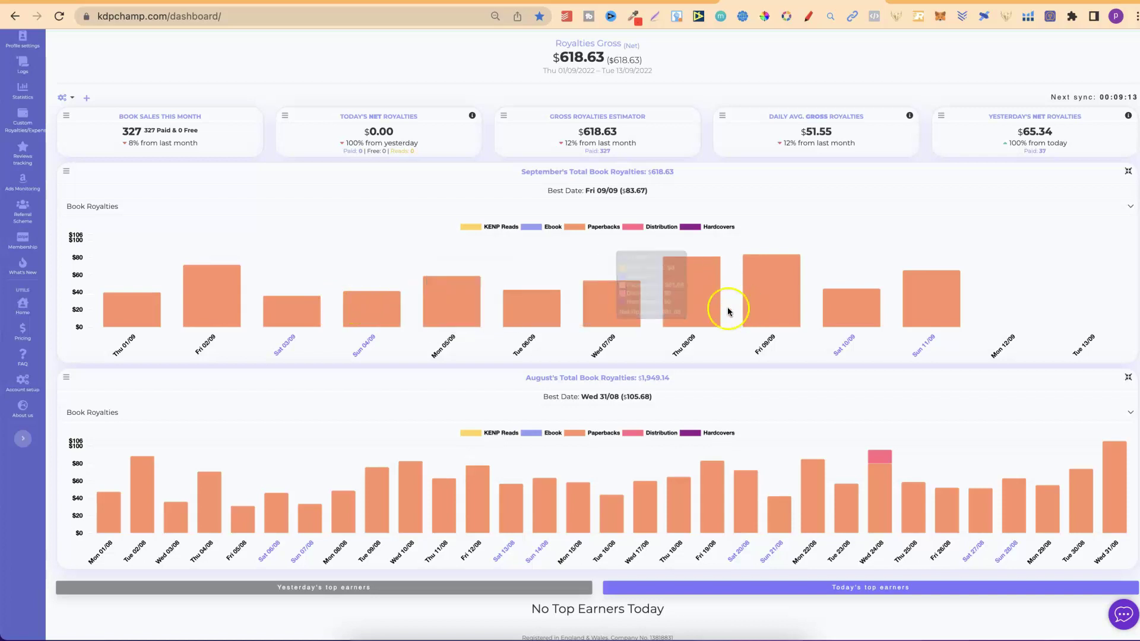
click(470, 224)
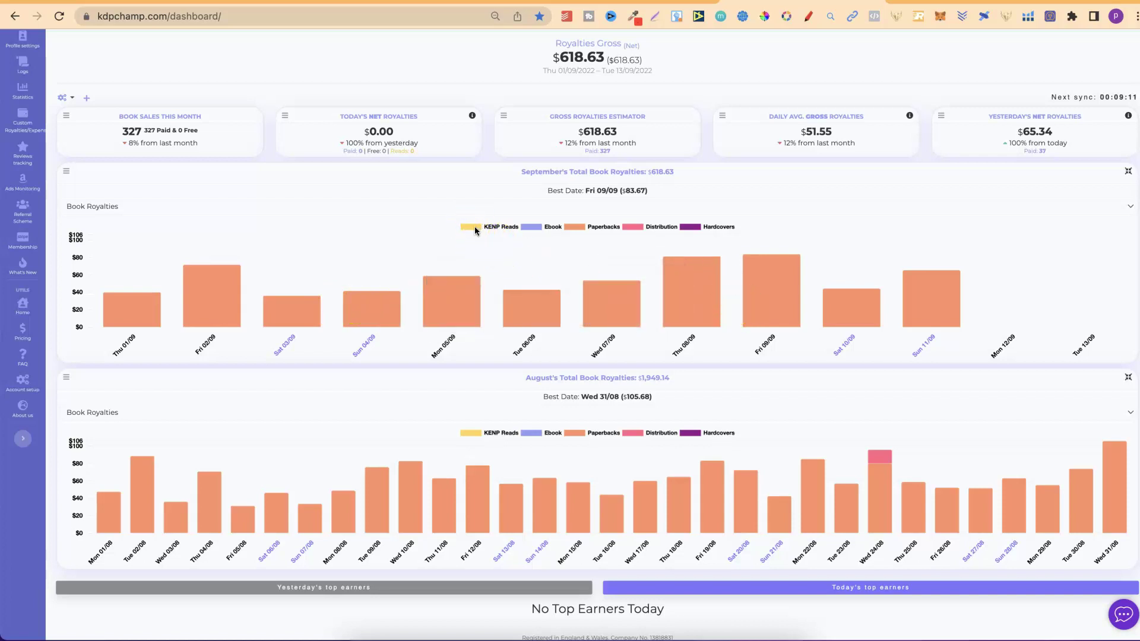
click(537, 227)
Check the chart-type lists for September and August, leaving both on Book Royalties
click(1130, 209)
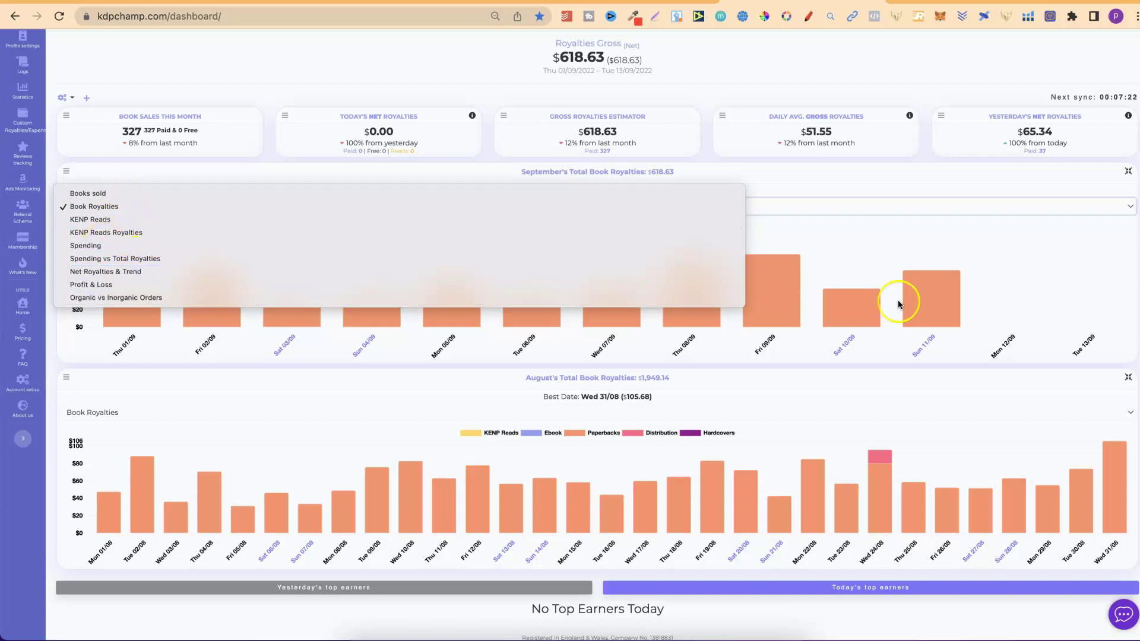
click(1133, 294)
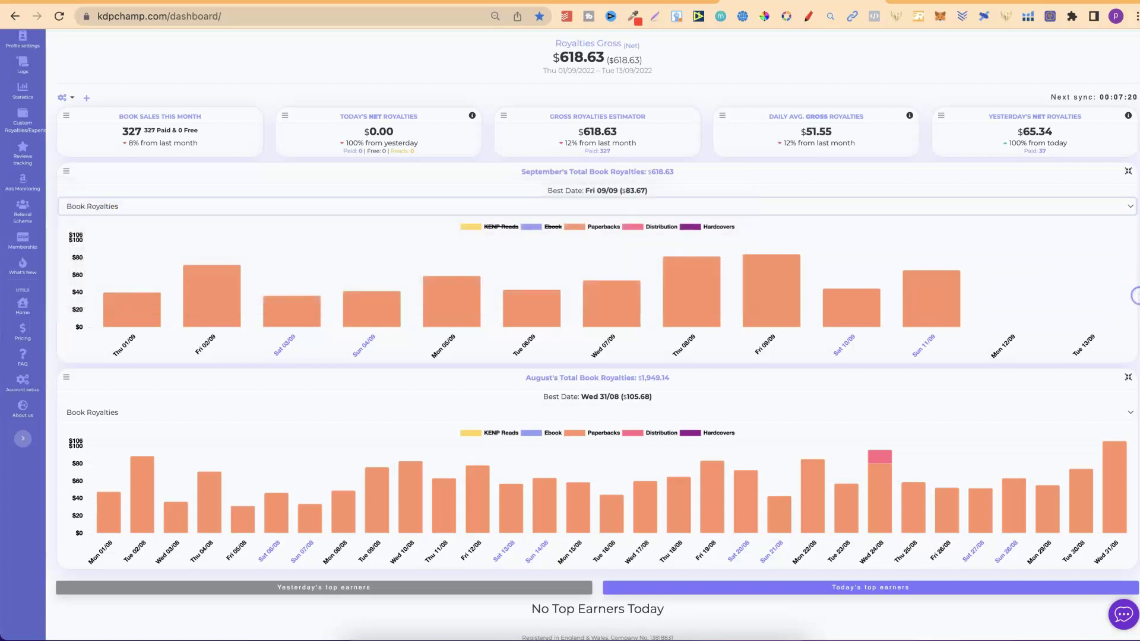
click(1126, 414)
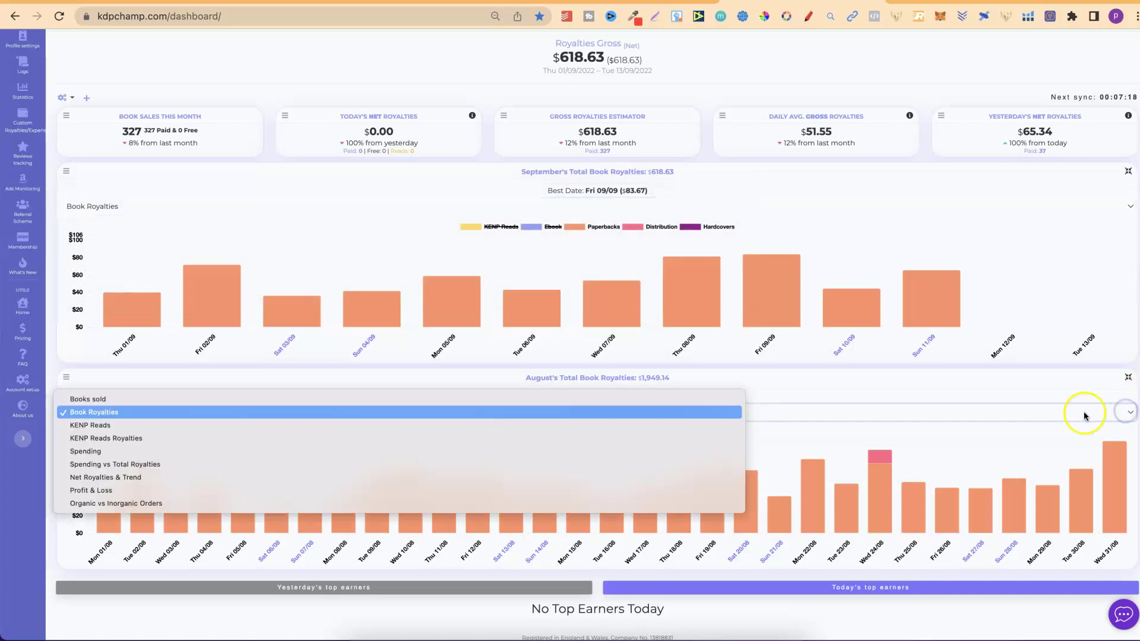
click(881, 377)
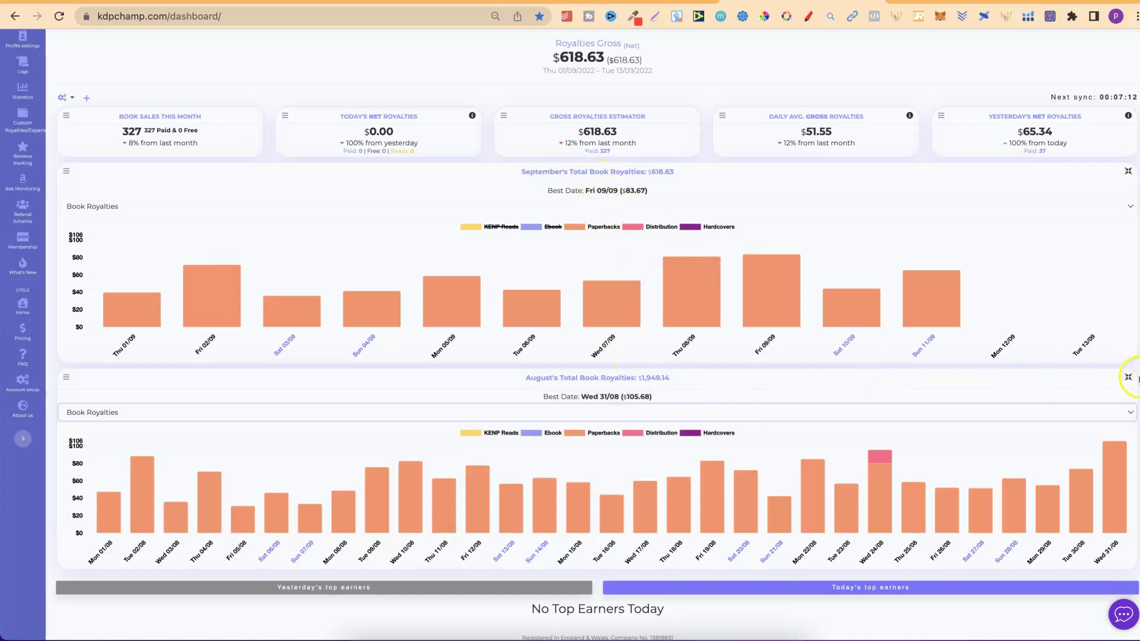
click(1136, 377)
Switch the top earners section to Yesterday's top earners, listing six books
scroll(1138, 378, down, 1)
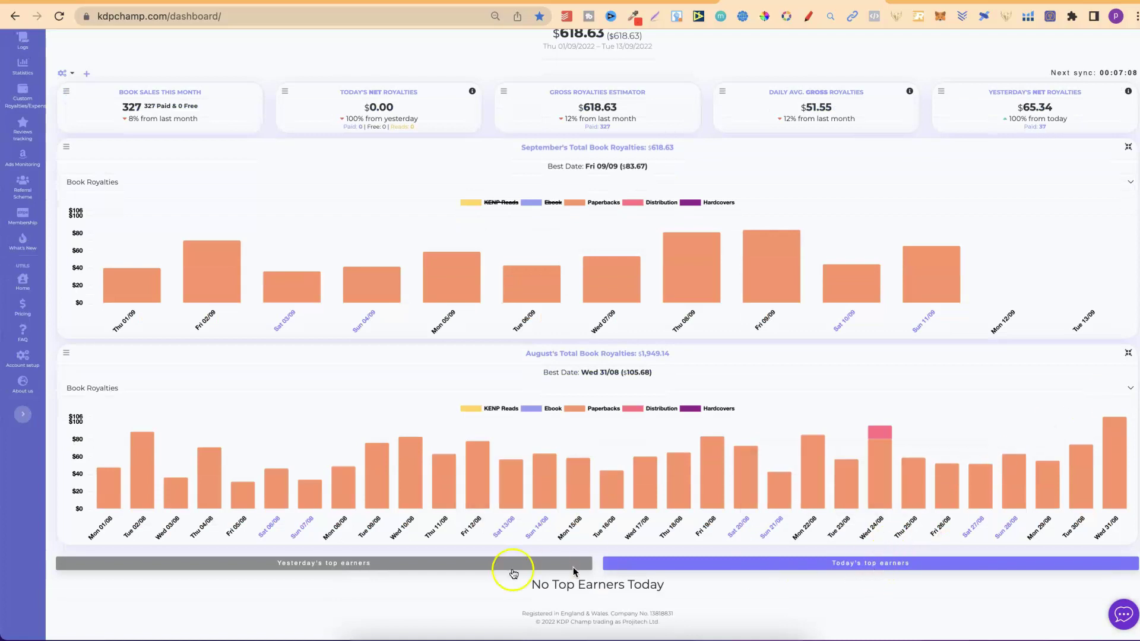
click(434, 563)
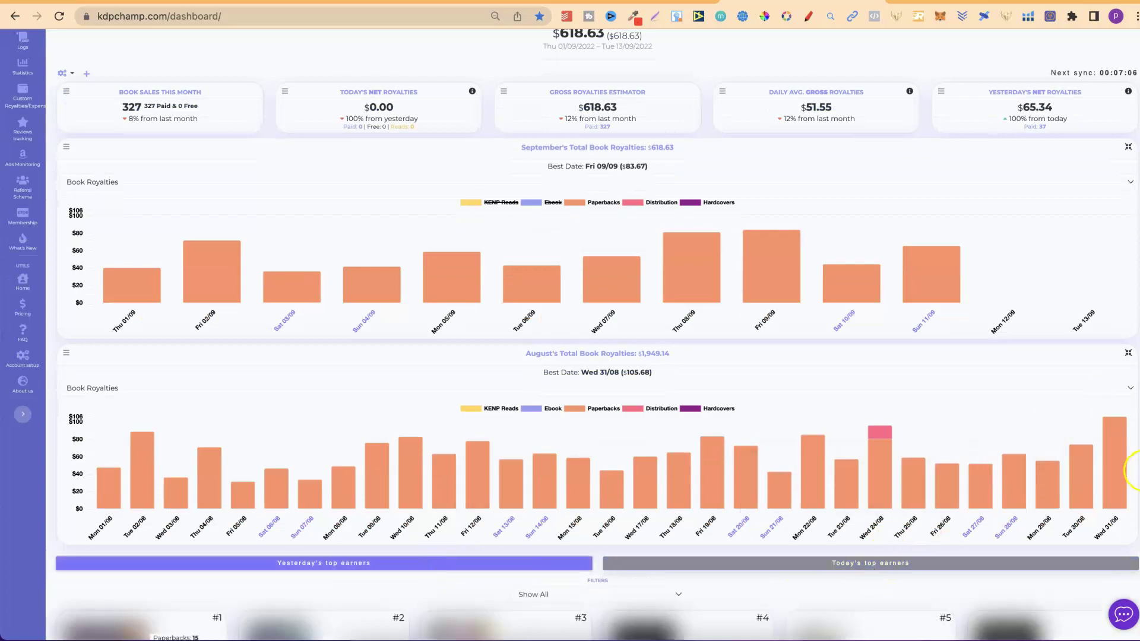
scroll(1137, 469, down, 3)
scroll(593, 332, down, 2)
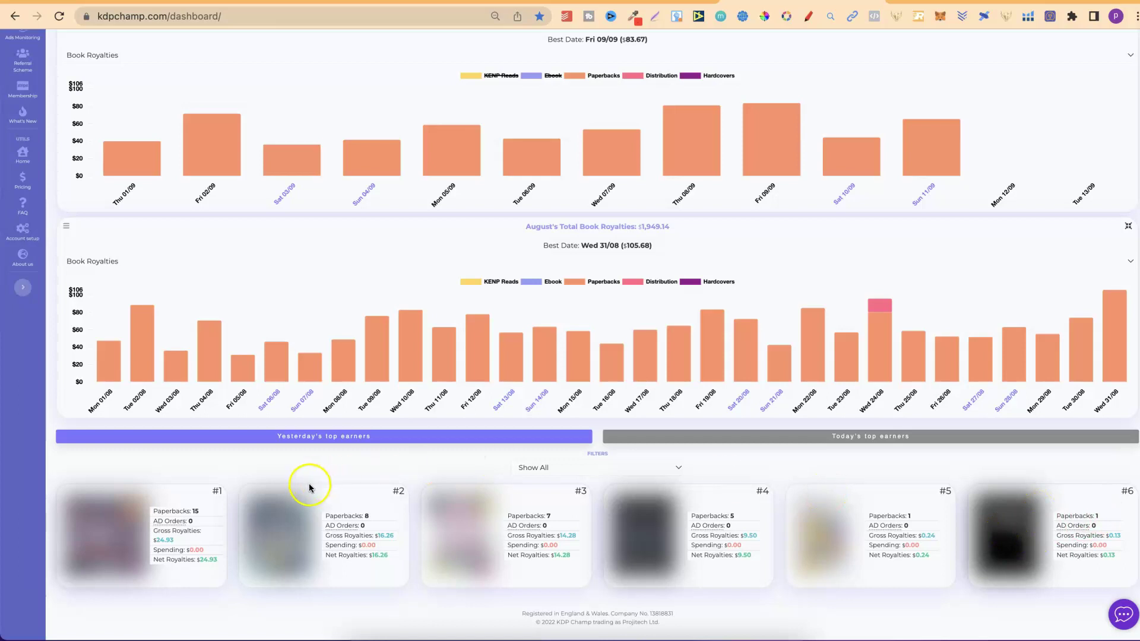
View the #2 book's marketplace breakdown: 7 Amazon.com and 1 Amazon.ca paid units
click(276, 536)
click(281, 541)
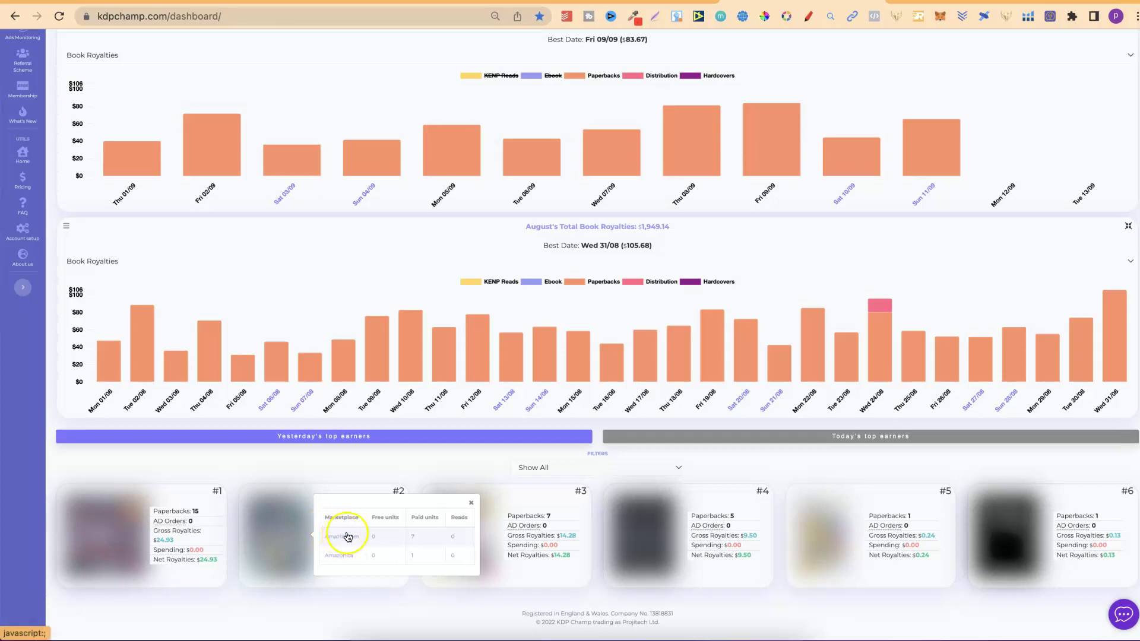
click(452, 462)
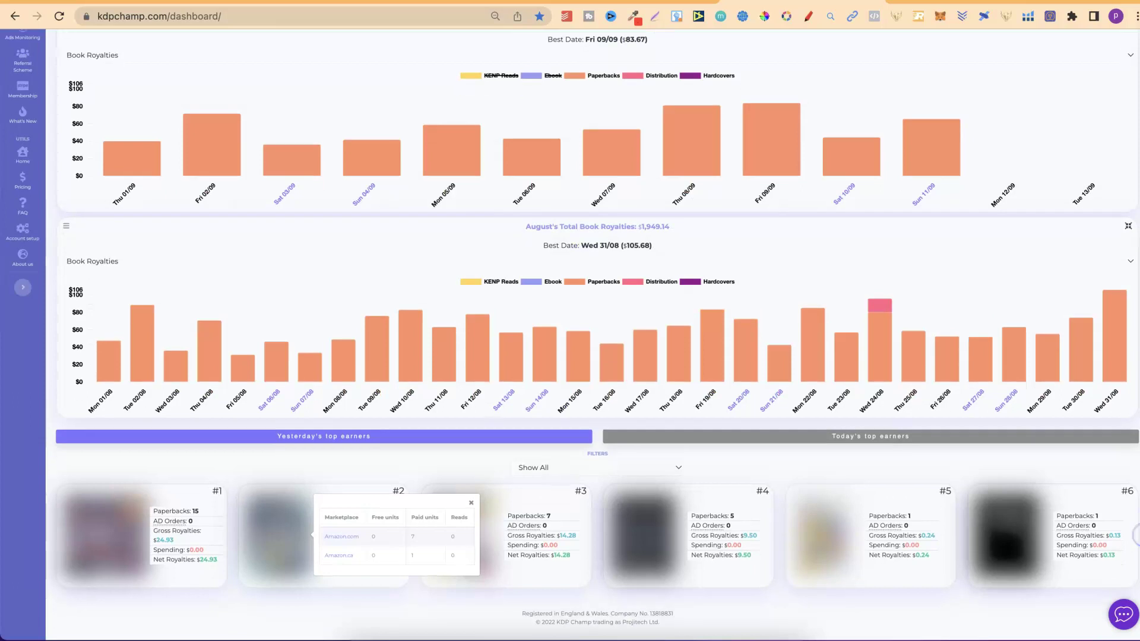
click(1135, 541)
click(1137, 541)
scroll(1136, 541, up, 4)
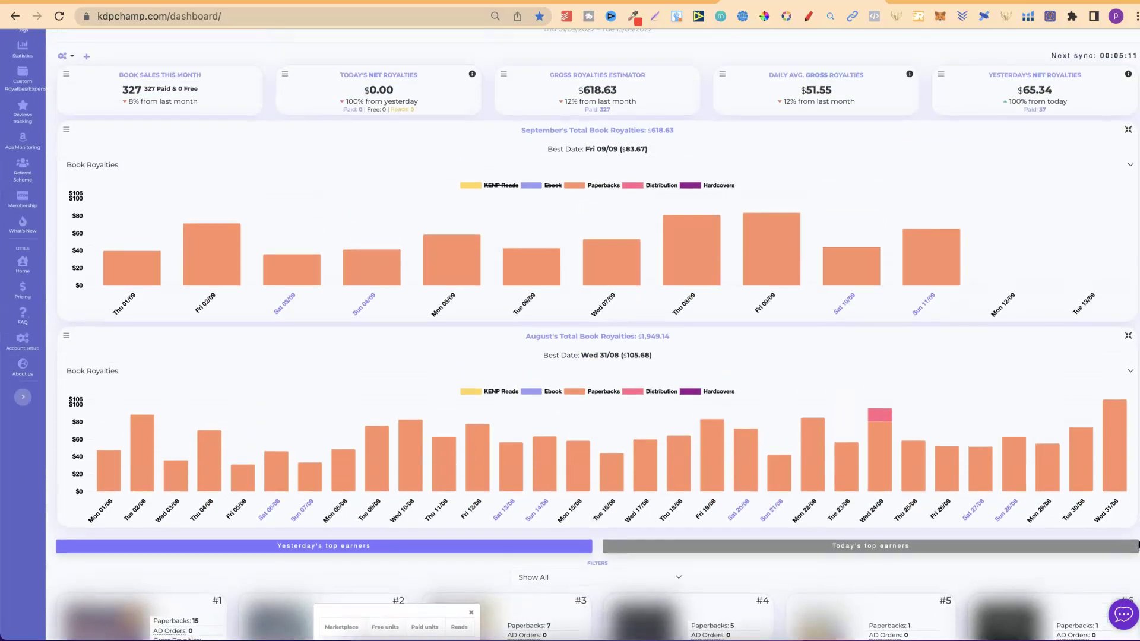
scroll(1137, 543, up, 2)
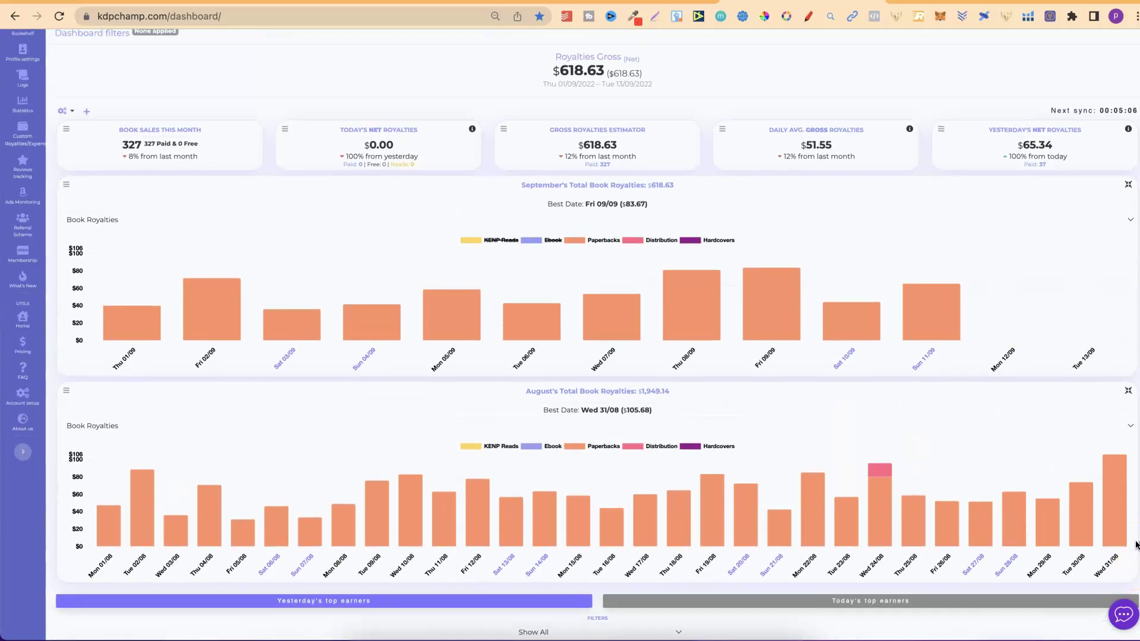